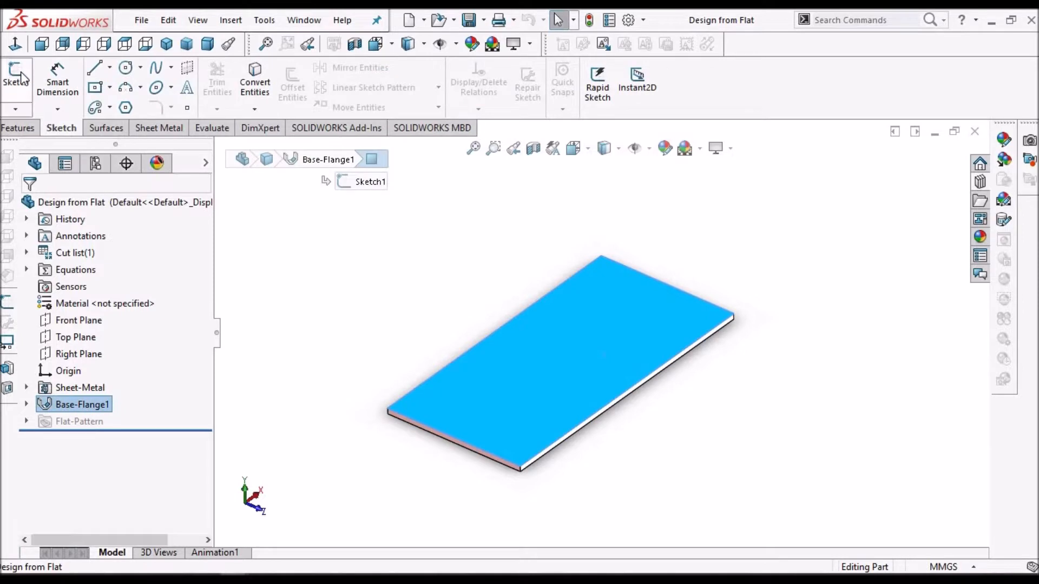
- Sketch a near-vertical bend line about 57 mm long on the plate's top face, right of the origin and crossing both long edges
click(572, 267)
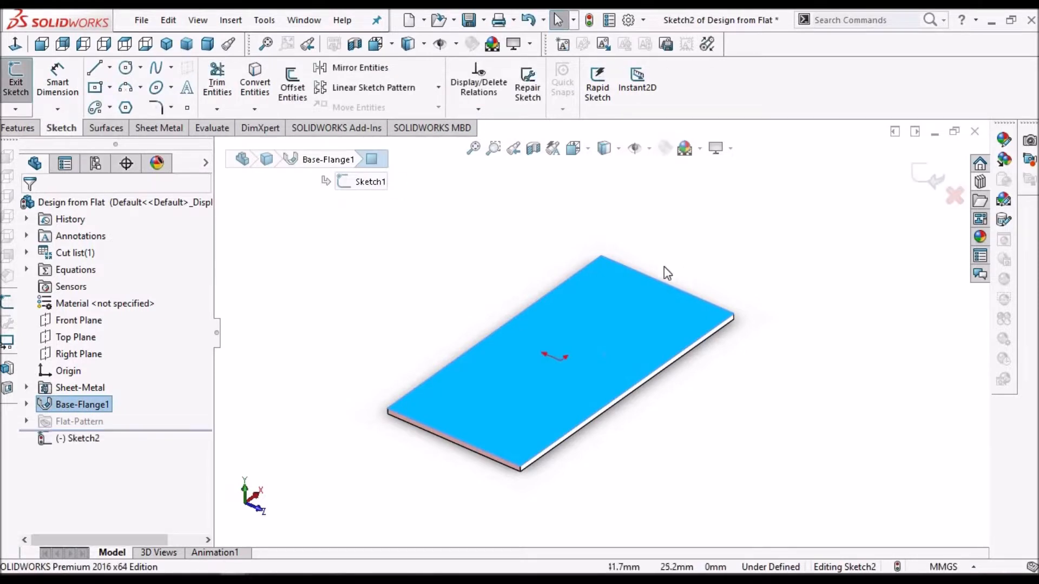
click(15, 46)
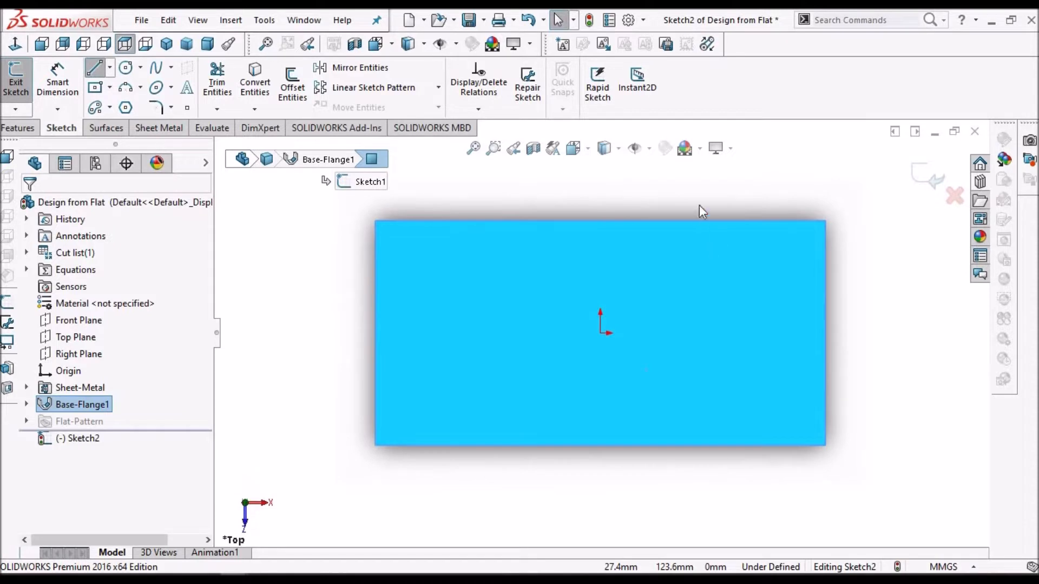
key(l)
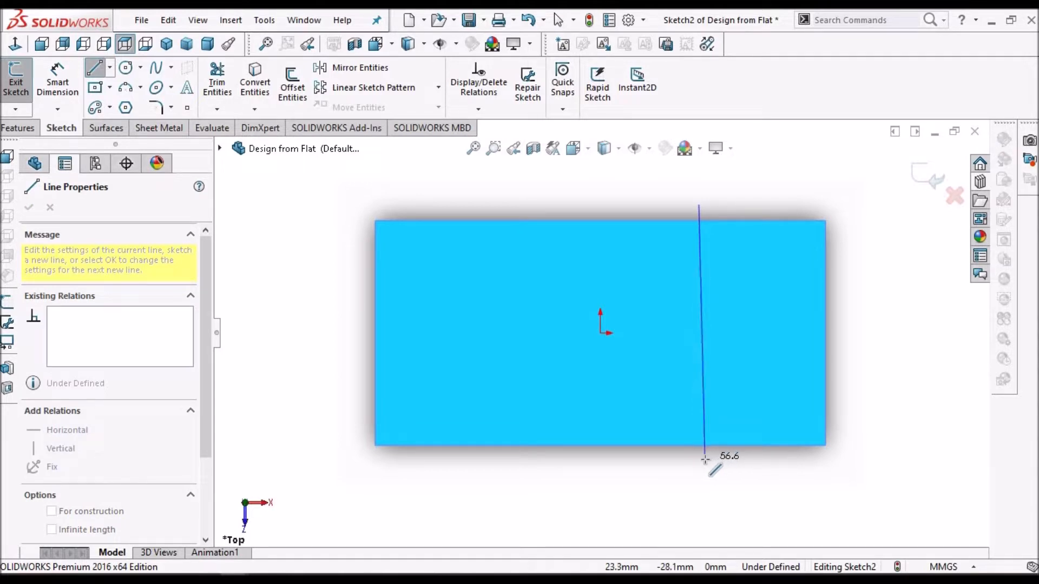
click(704, 459)
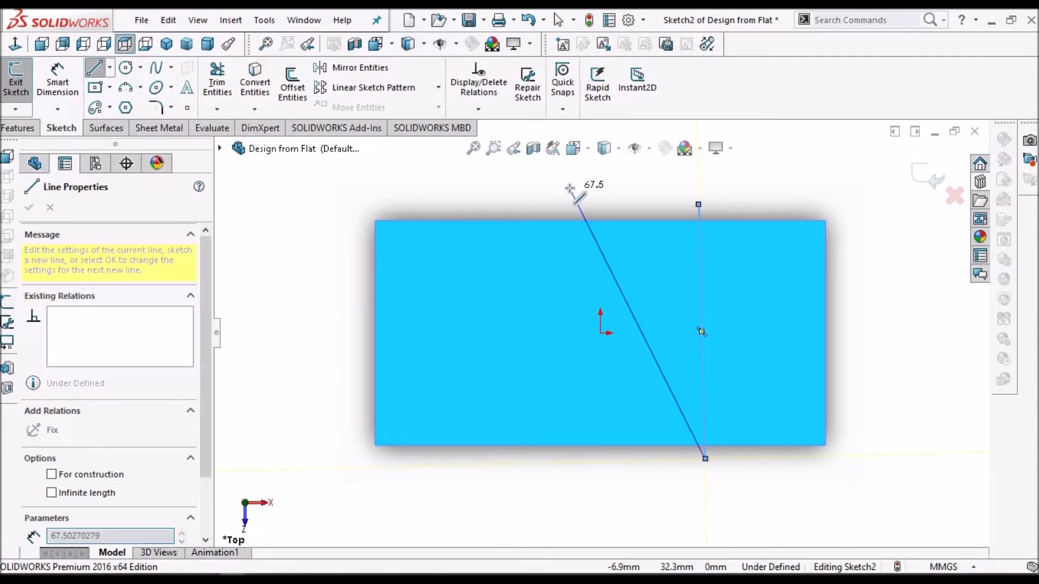
right_click(571, 190)
click(600, 201)
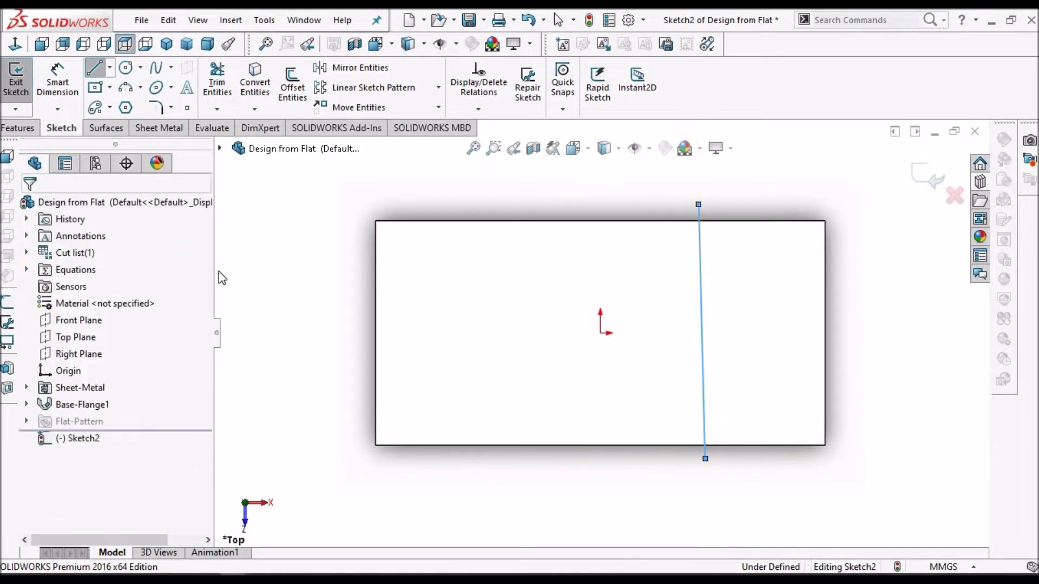
click(929, 178)
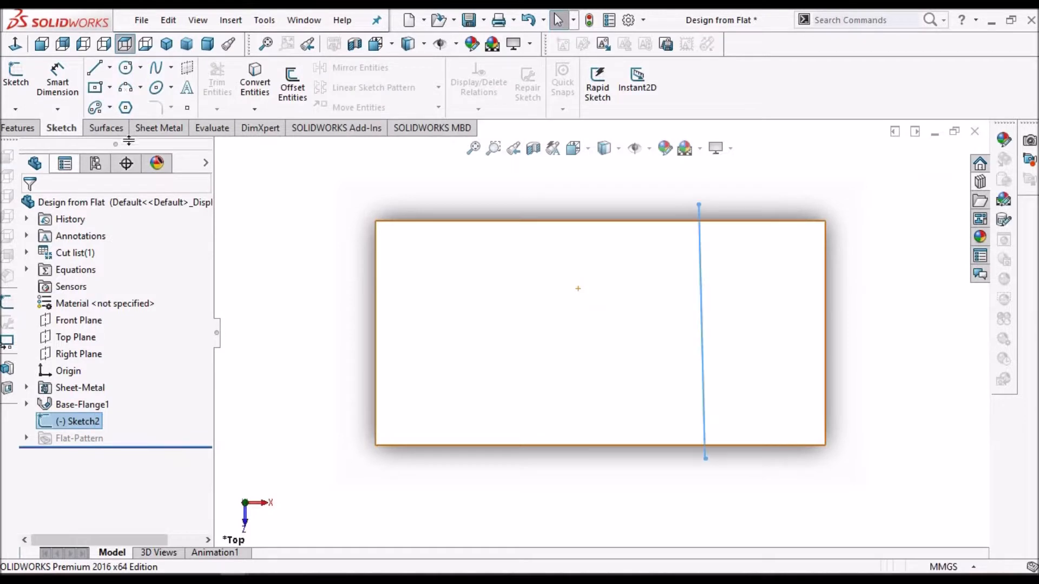
- Create a 90° Sketched Bend along the line with the default radius, keeping the larger portion left of the line fixed
click(160, 130)
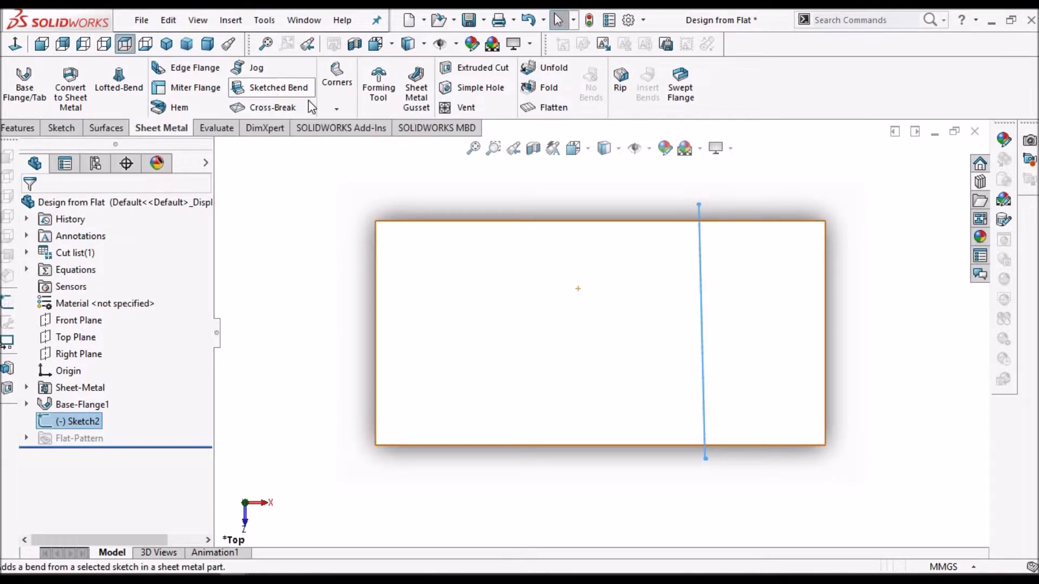
click(273, 88)
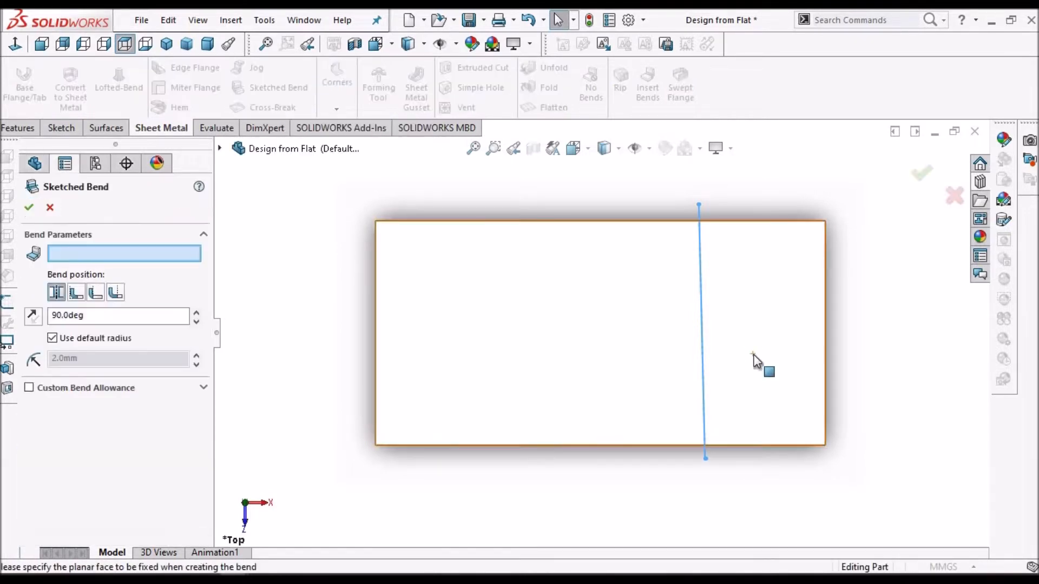
click(560, 352)
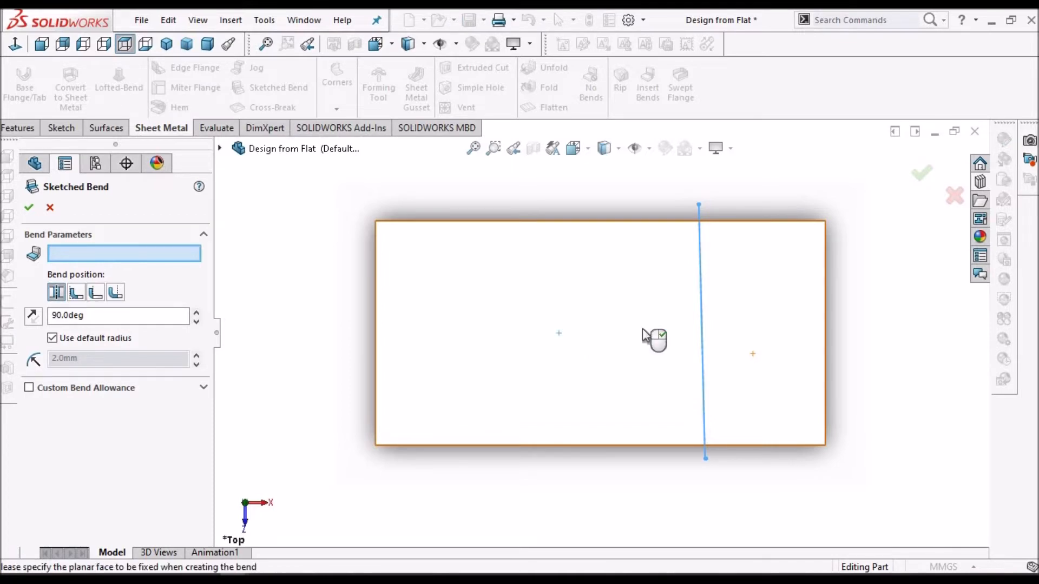
mouse_move(647, 242)
middle_down()
mouse_move(725, 207)
mouse_move(687, 281)
mouse_move(640, 225)
middle_up()
scroll(700, 329, up, 1)
scroll(700, 328, down, 2)
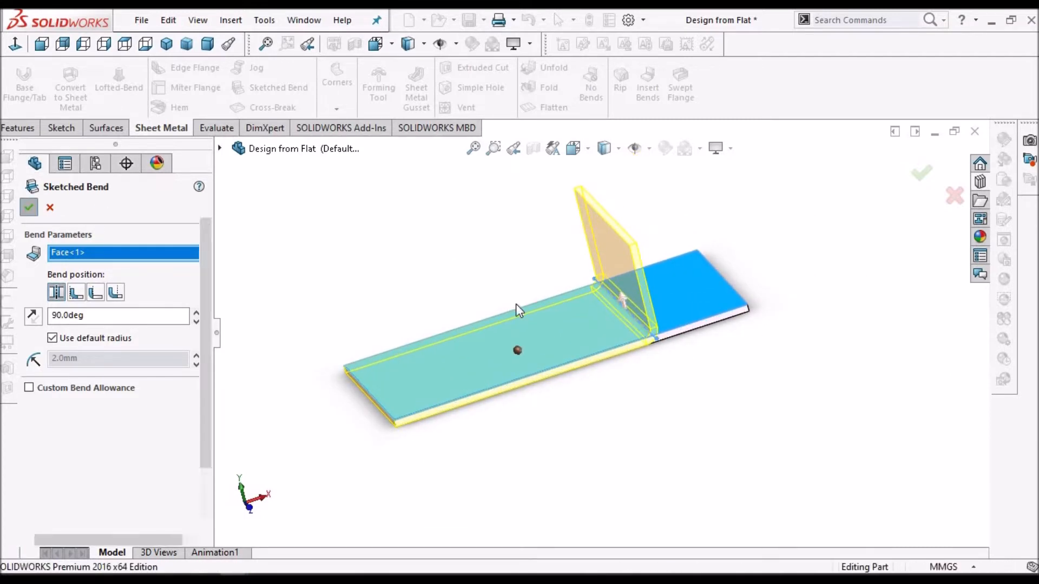
key(Return)
- Sketch a diagonal line about 72 mm long on the large flat face, cutting across its lower-left corner past both edges
mouse_move(533, 364)
middle_down()
mouse_move(568, 367)
mouse_move(521, 357)
mouse_move(494, 424)
mouse_move(550, 440)
middle_up()
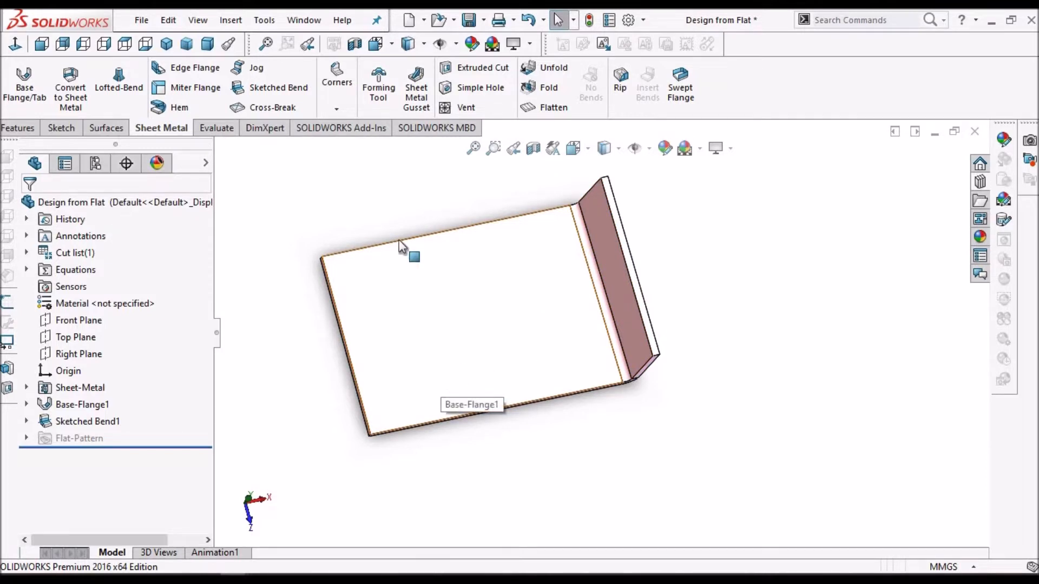
click(438, 307)
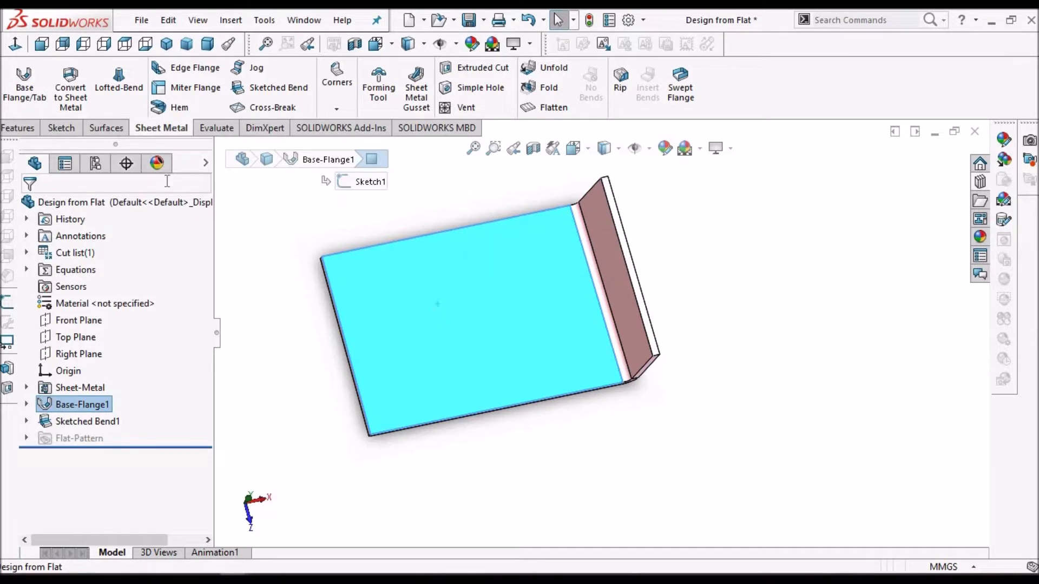
click(57, 128)
click(16, 76)
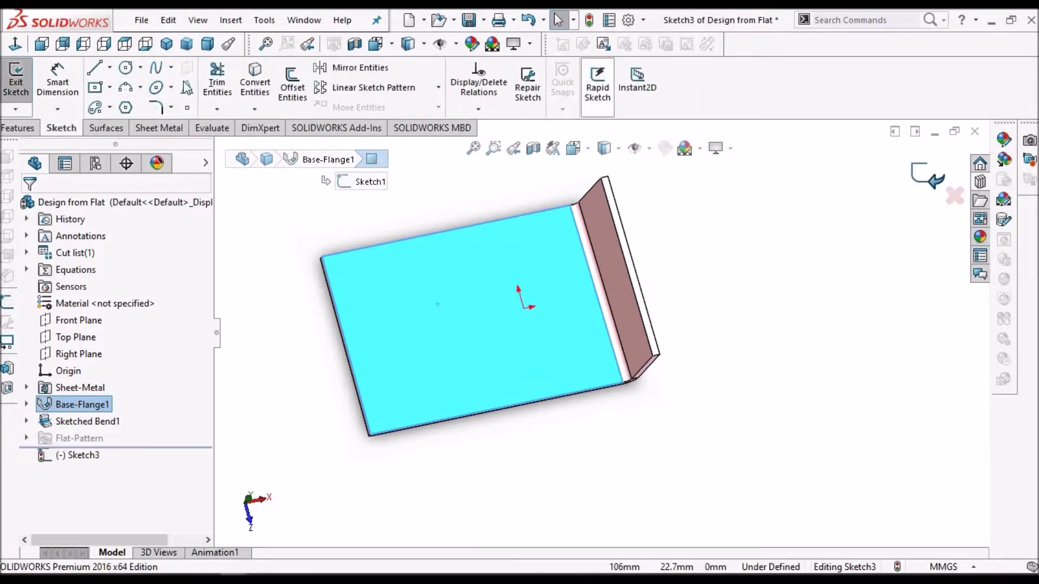
click(15, 43)
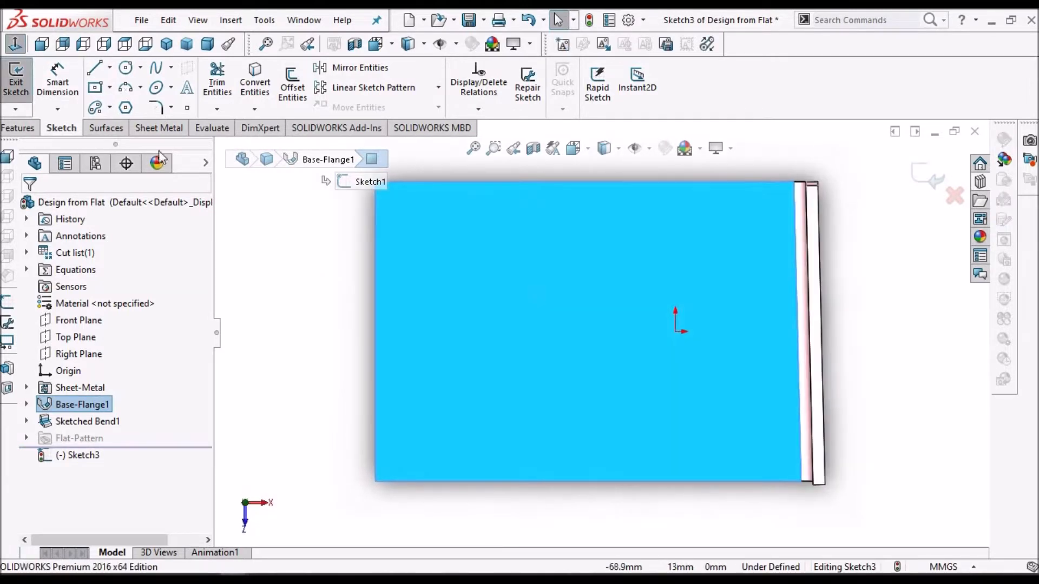
click(98, 69)
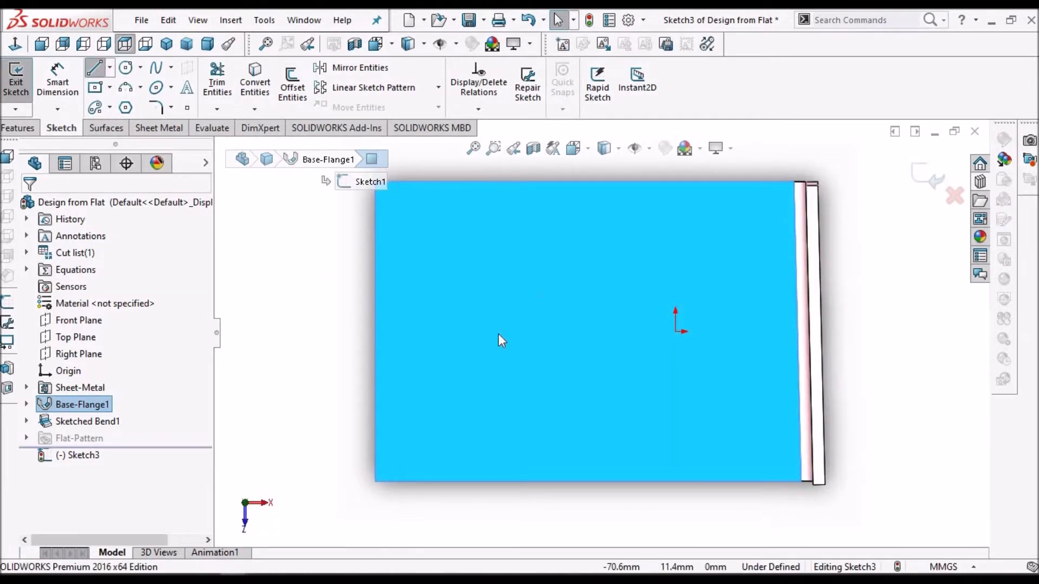
scroll(498, 336, up, 3)
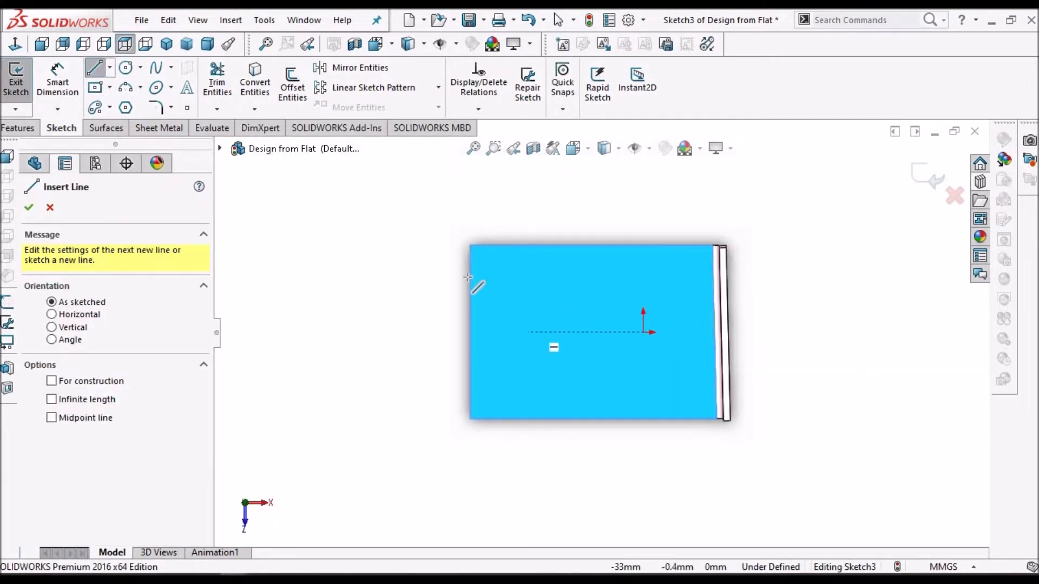
click(574, 432)
drag(580, 443, 437, 236)
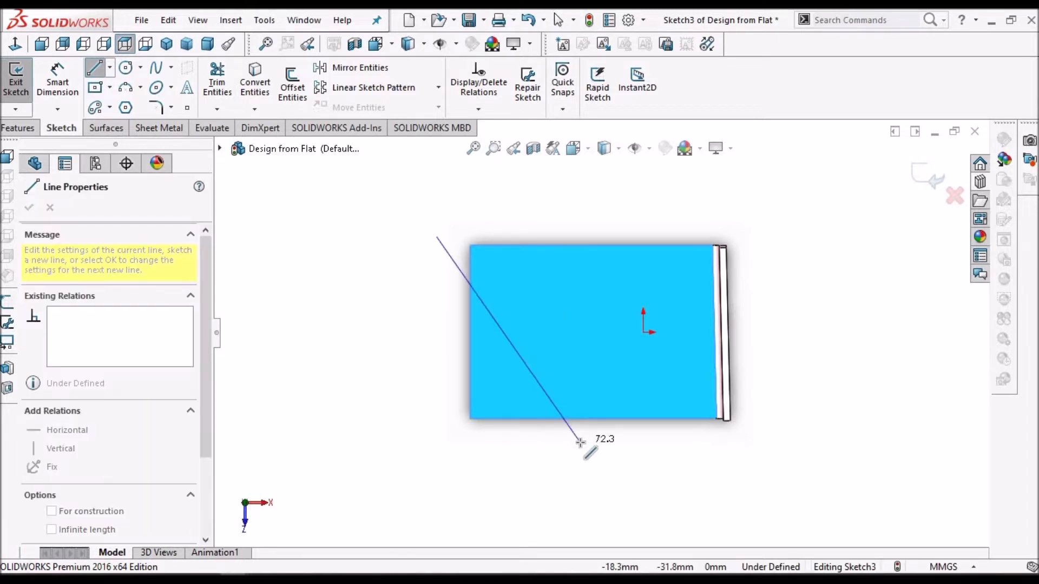
right_click(383, 280)
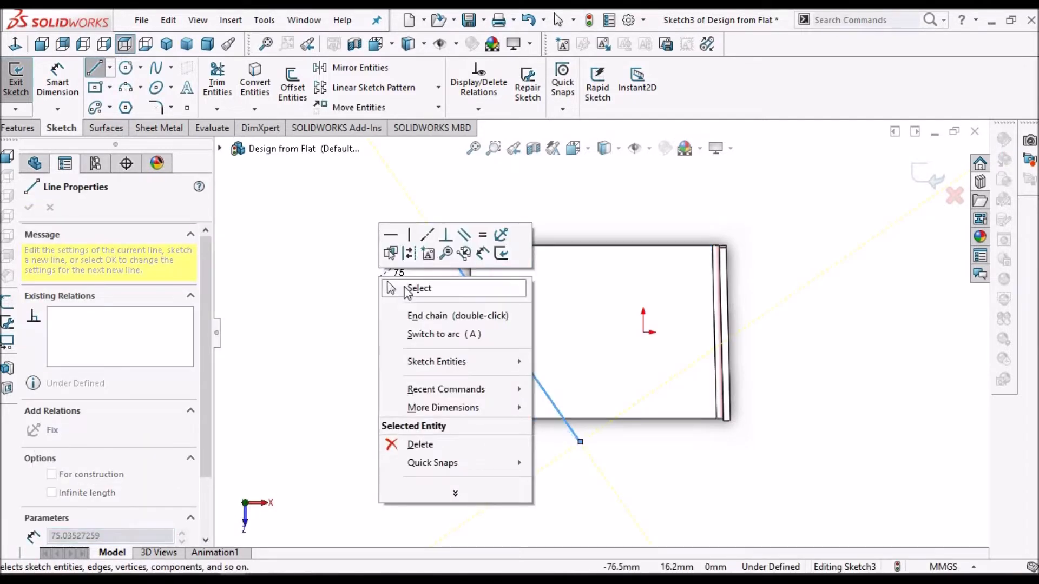
click(422, 287)
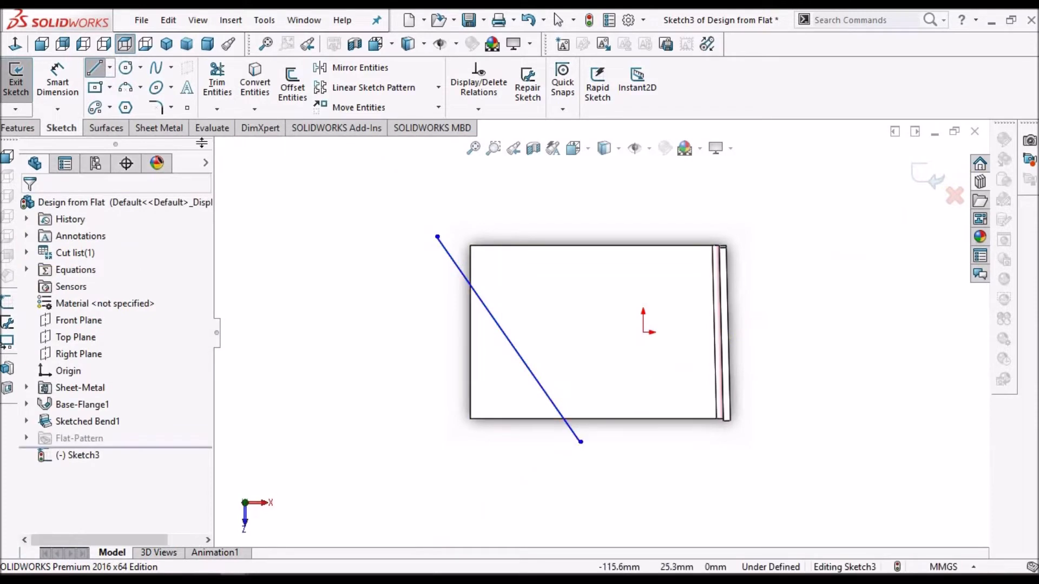
- Create a 90° Sketched Bend along the diagonal line with the default radius, keeping the larger portion of the face fixed
click(176, 129)
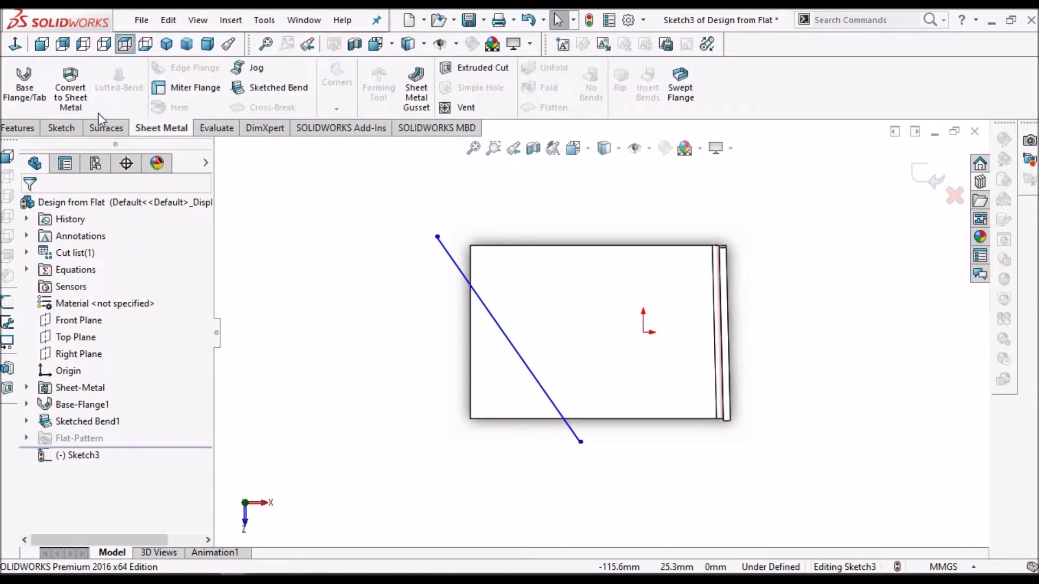
click(304, 85)
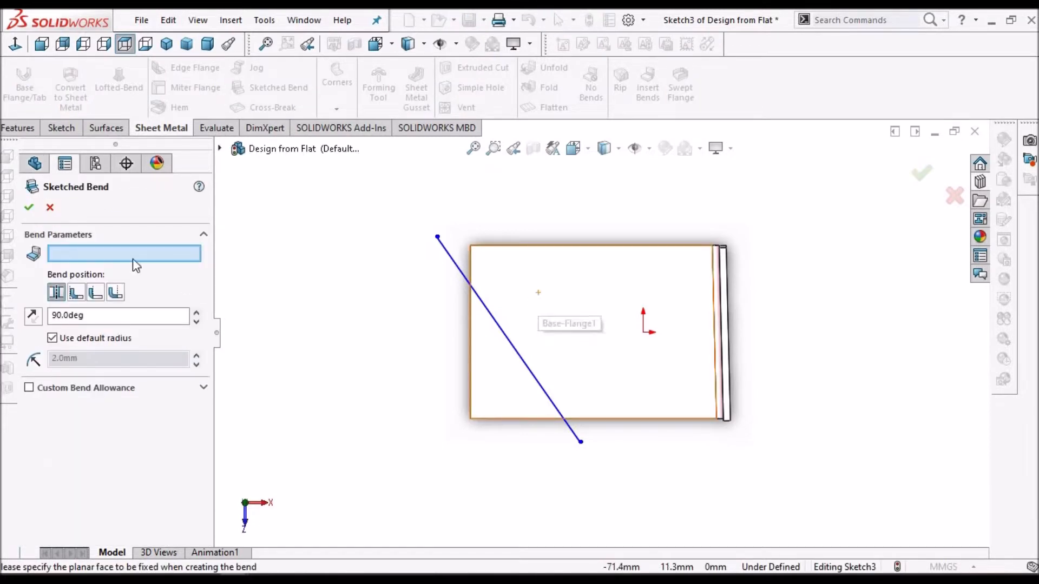
click(507, 339)
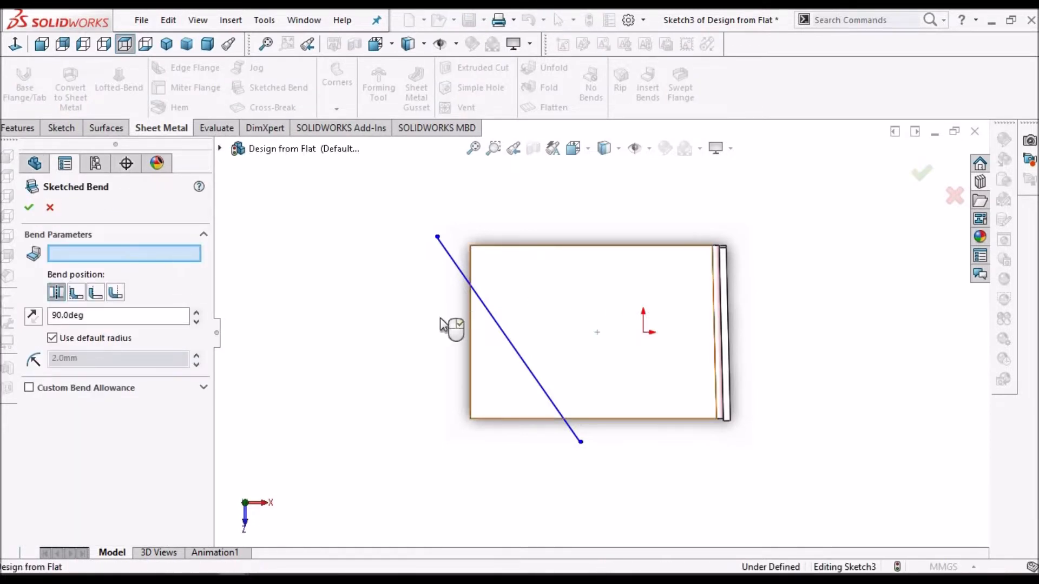
click(35, 210)
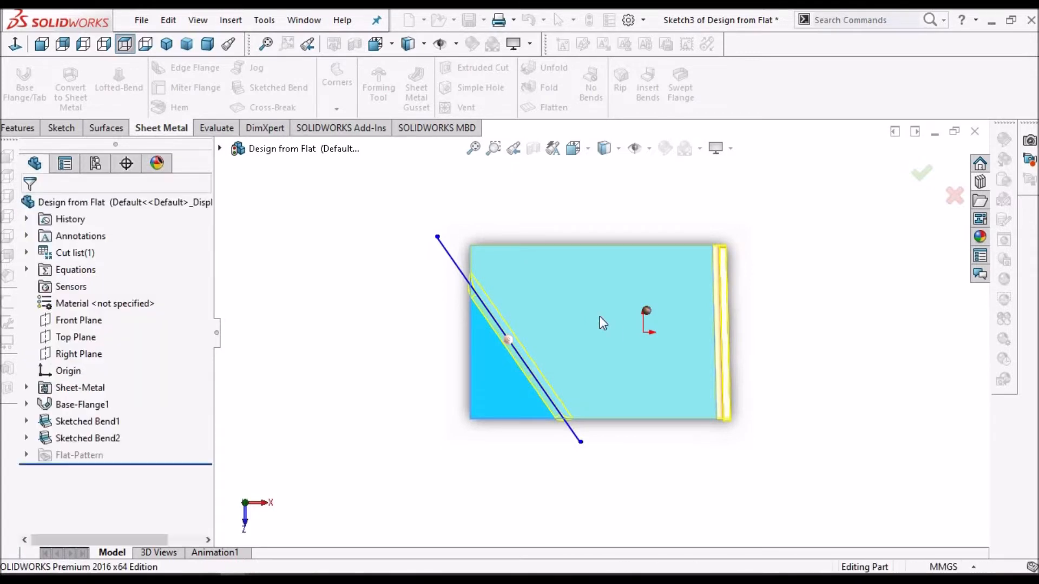
middle_drag(684, 215, 595, 428)
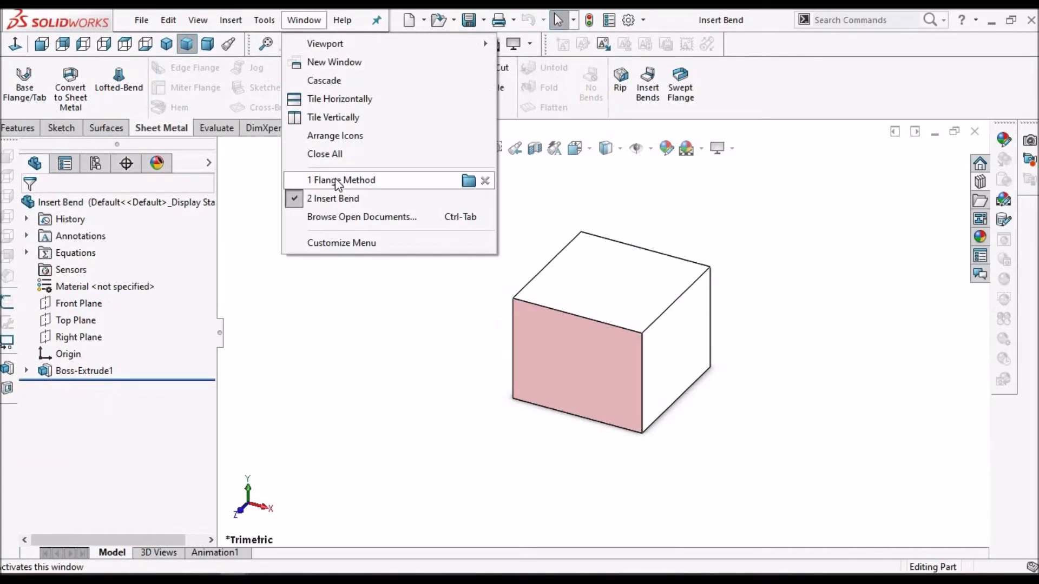
- Switch to the Flange Method part and set up an Edge Flange on all four top edges of the plate
click(576, 310)
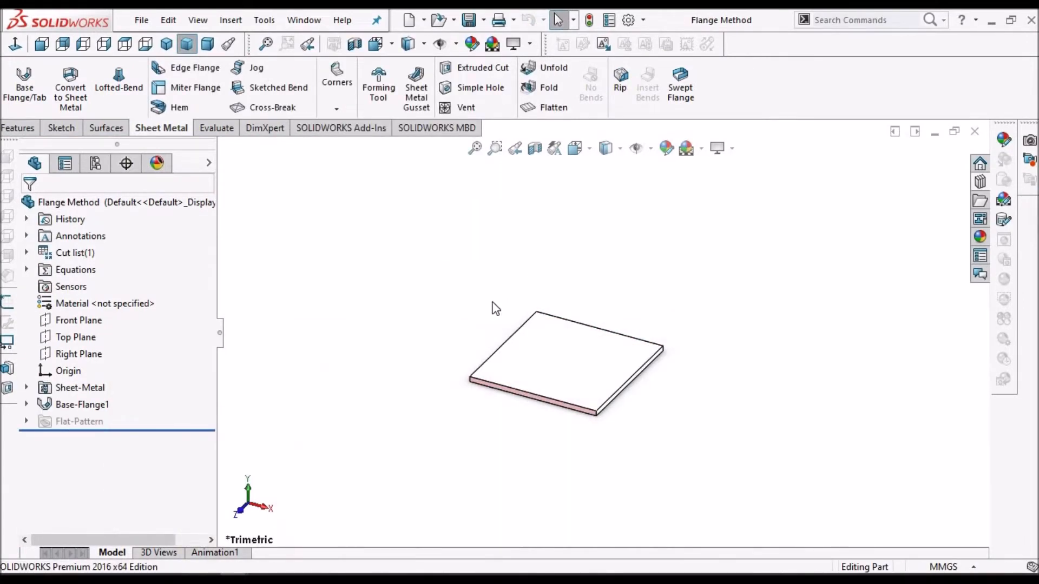
click(191, 72)
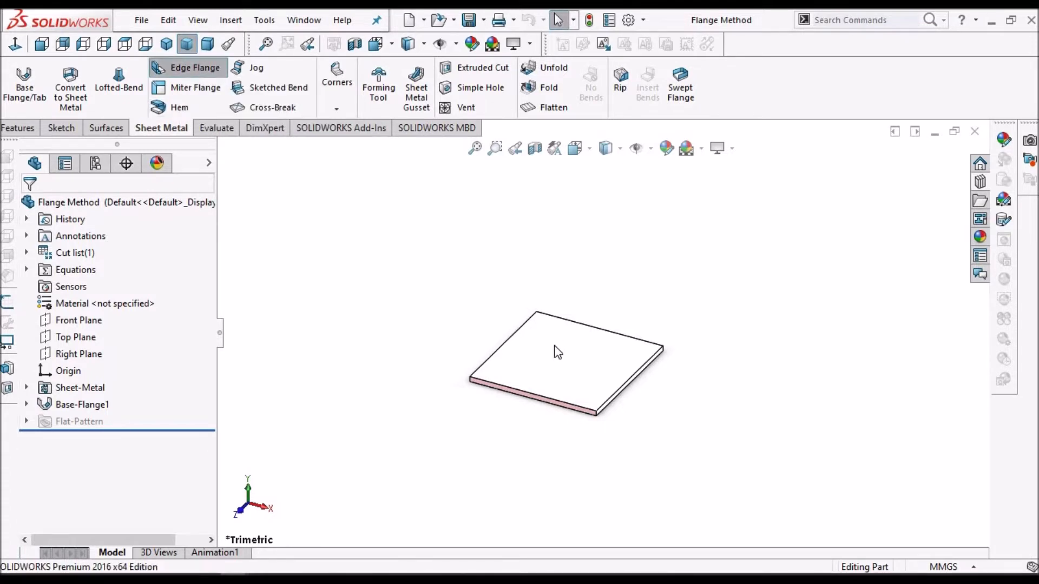
scroll(606, 354, down, 1)
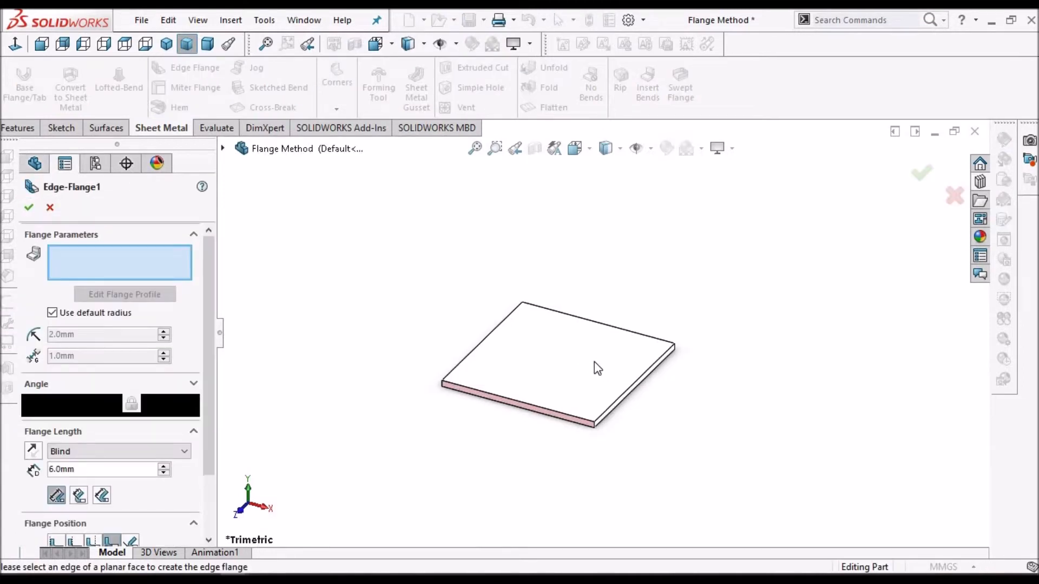
click(557, 421)
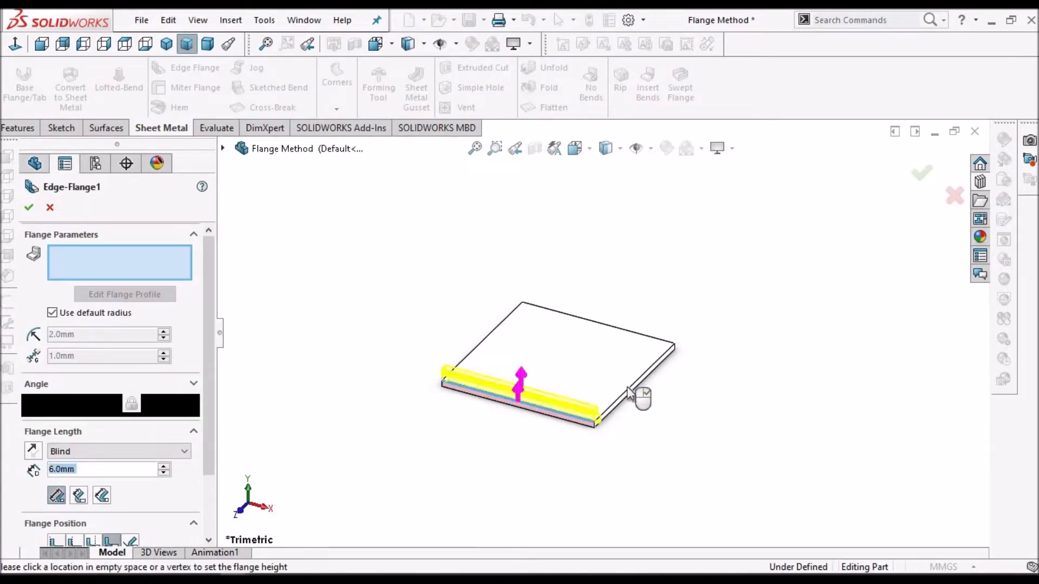
scroll(642, 394, down, 2)
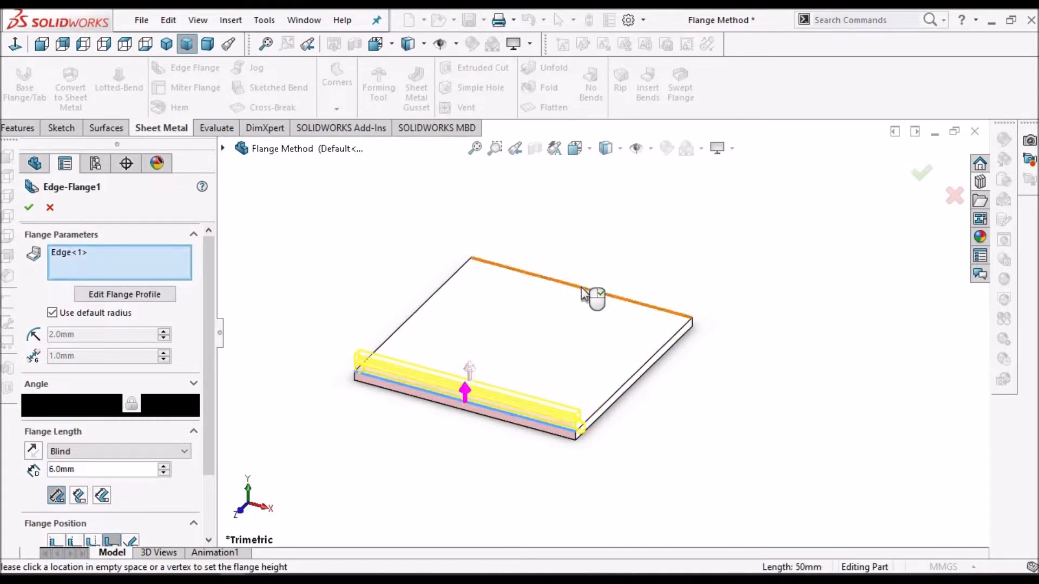
click(638, 373)
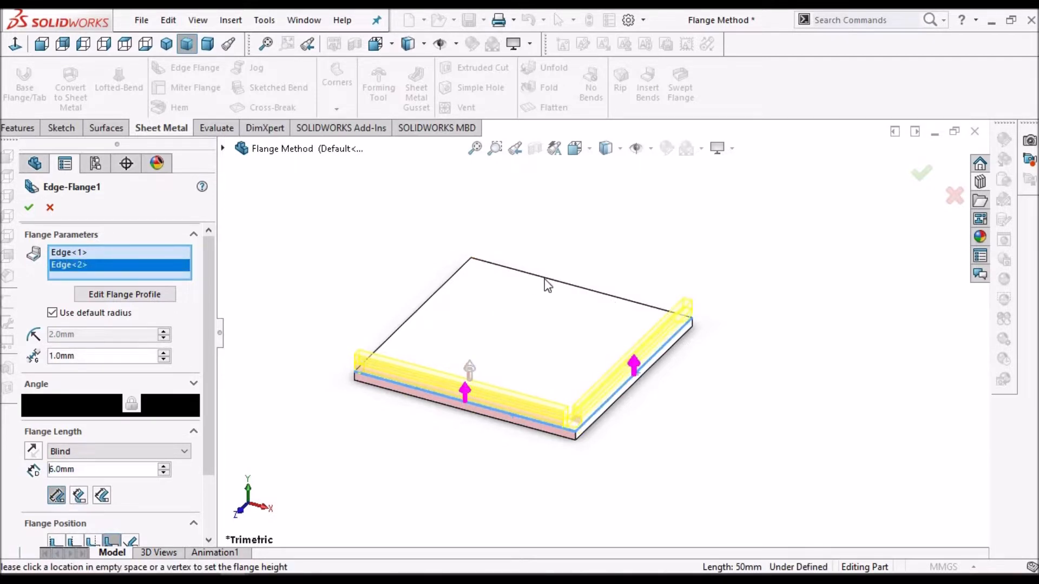
click(431, 310)
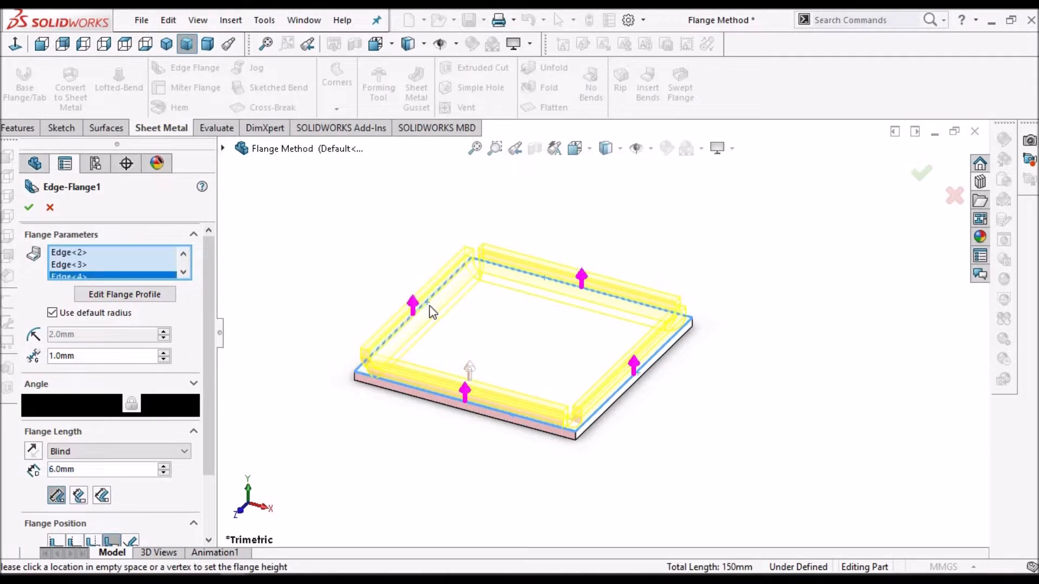
- Set the flange length to 23 mm upward and create the four edge flanges
drag(474, 370, 398, 261)
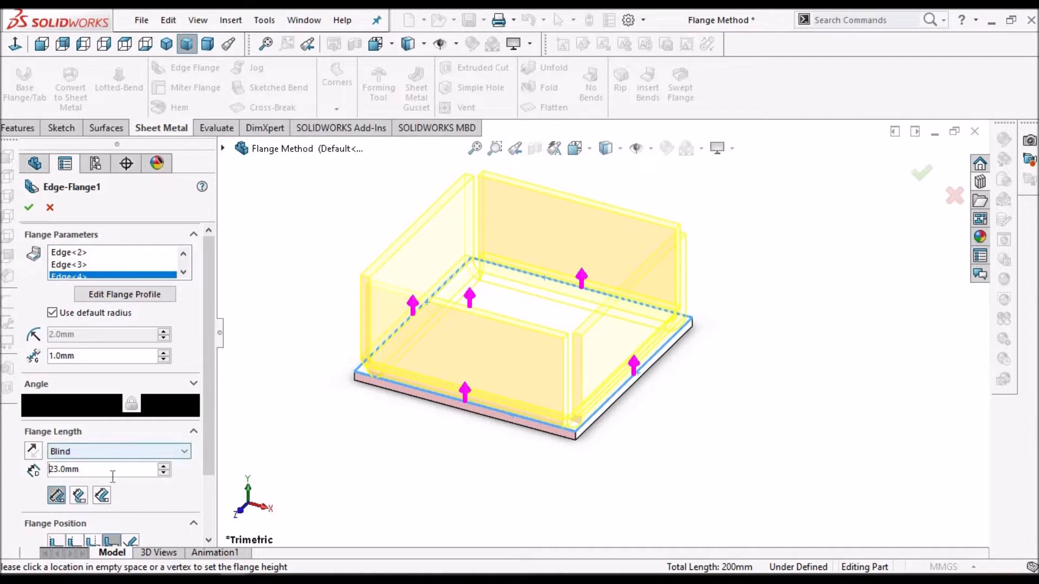
click(29, 209)
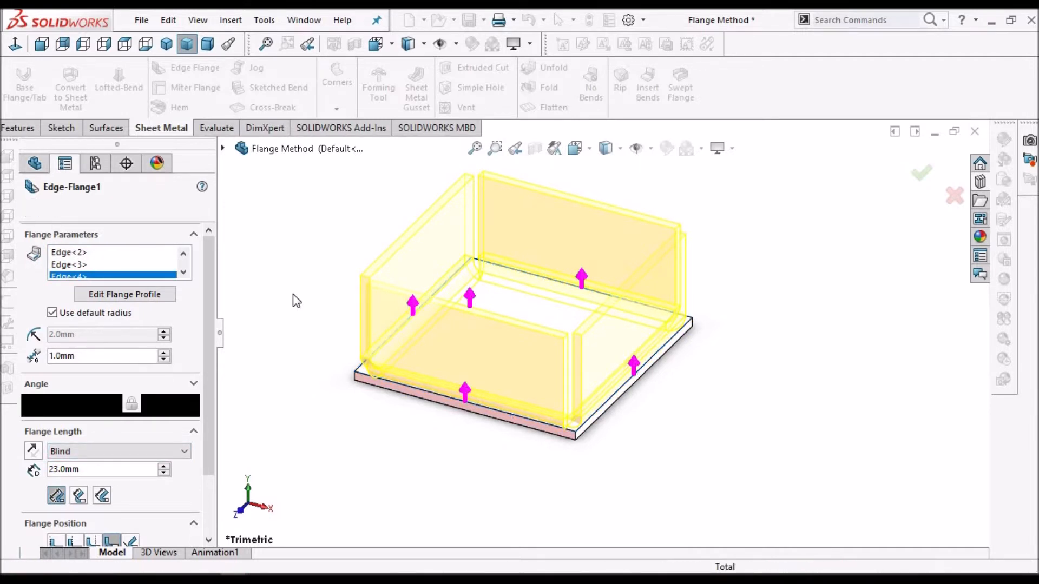
scroll(611, 275, up, 3)
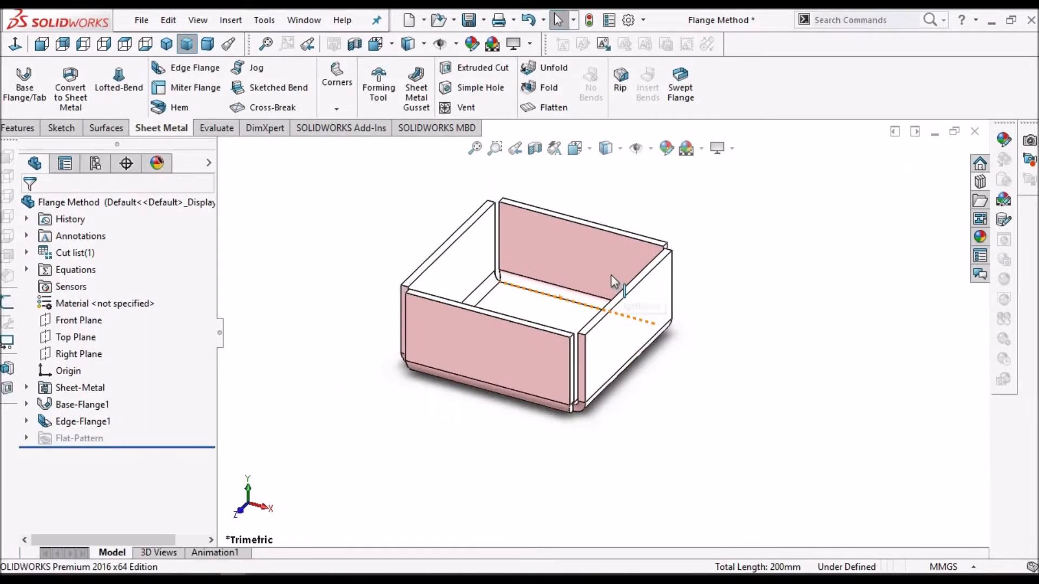
scroll(573, 278, down, 2)
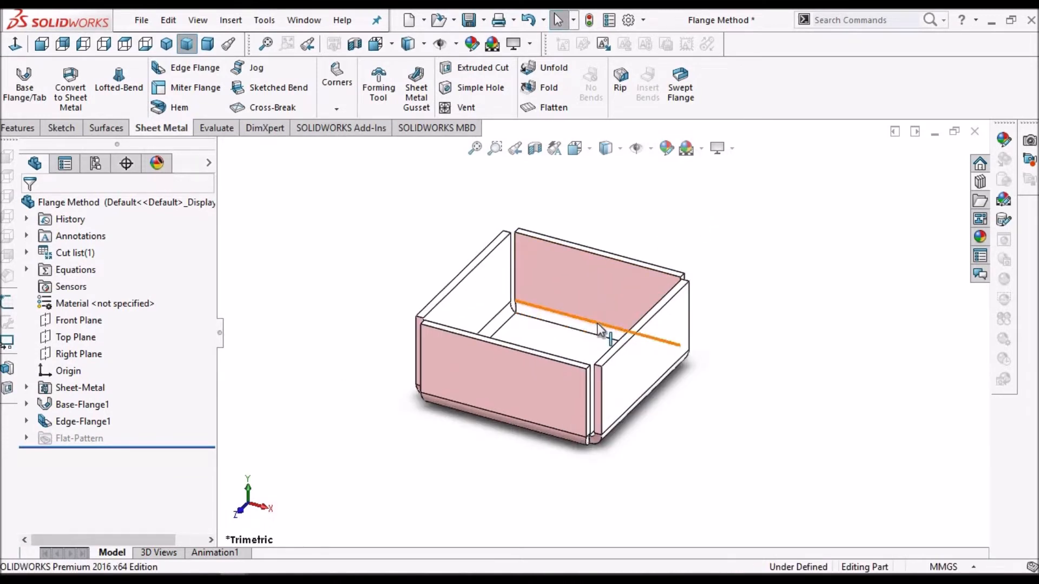
- Save the Flange Method part and close it
scroll(598, 319, down, 1)
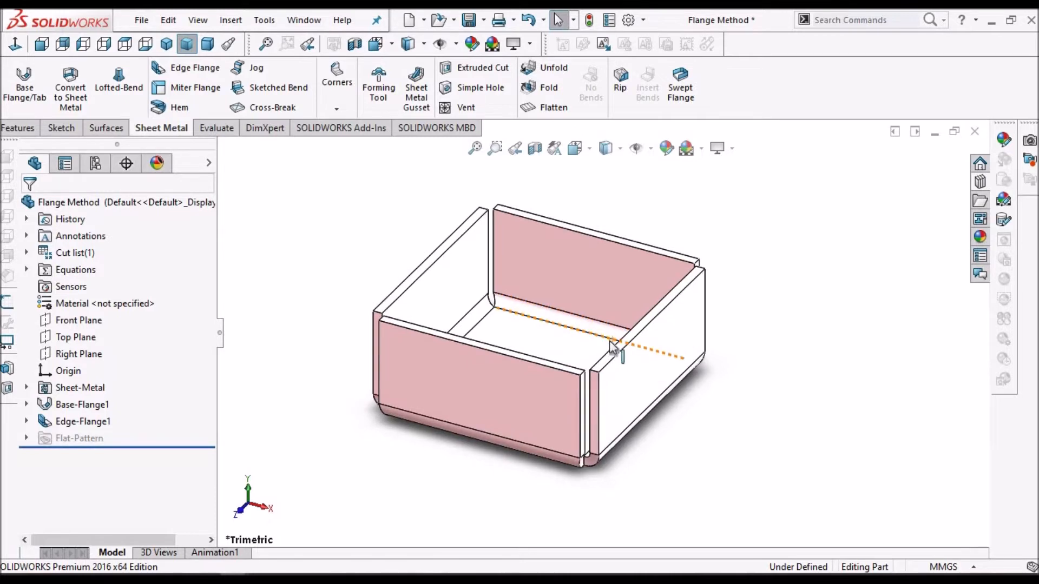
click(469, 20)
click(975, 132)
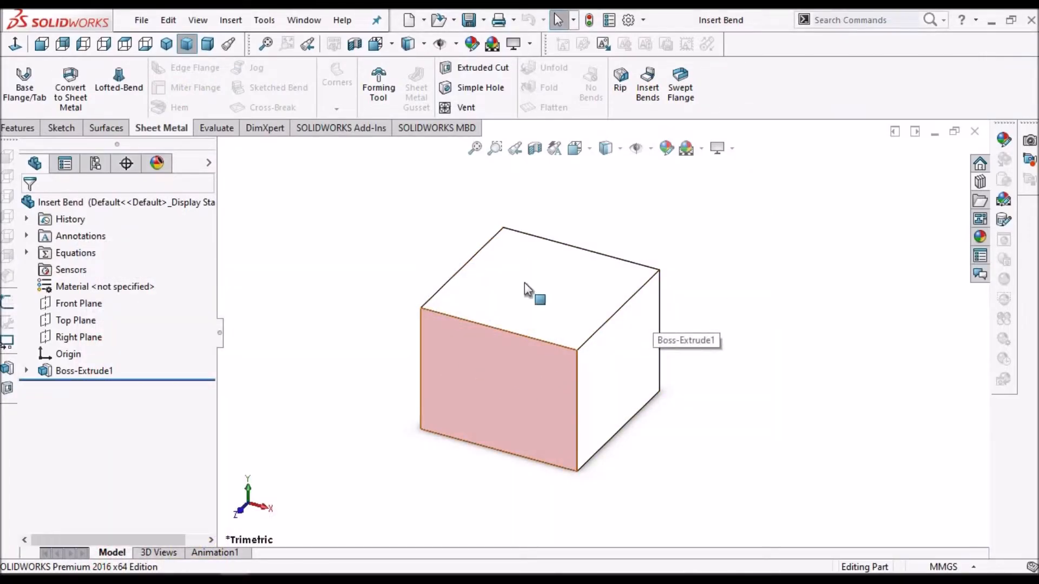
- Shell the solid block outward with a 2 mm wall thickness, removing its top face
click(17, 130)
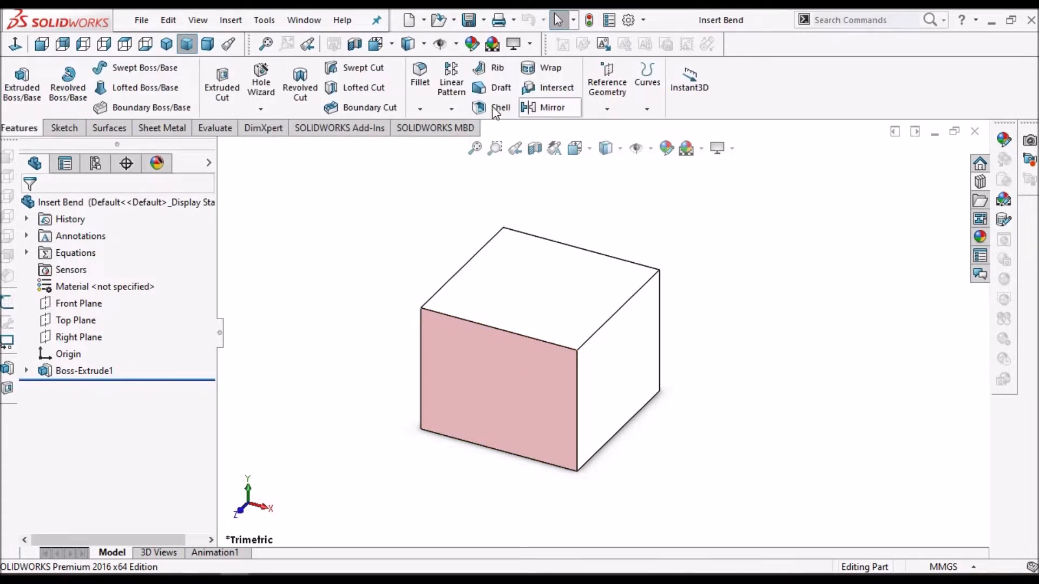
click(531, 284)
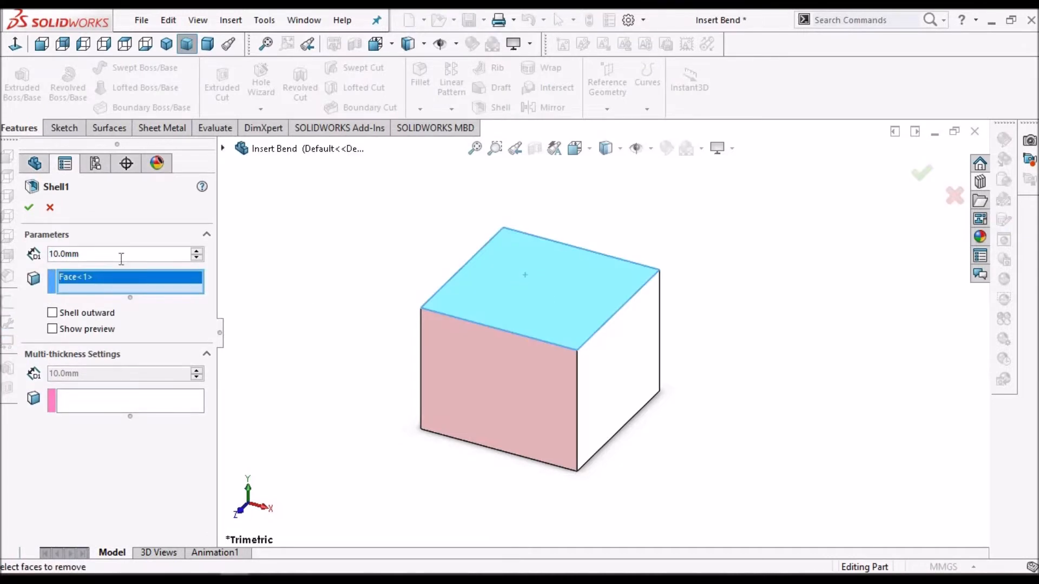
click(121, 259)
text(2)
key(Return)
click(160, 318)
click(29, 209)
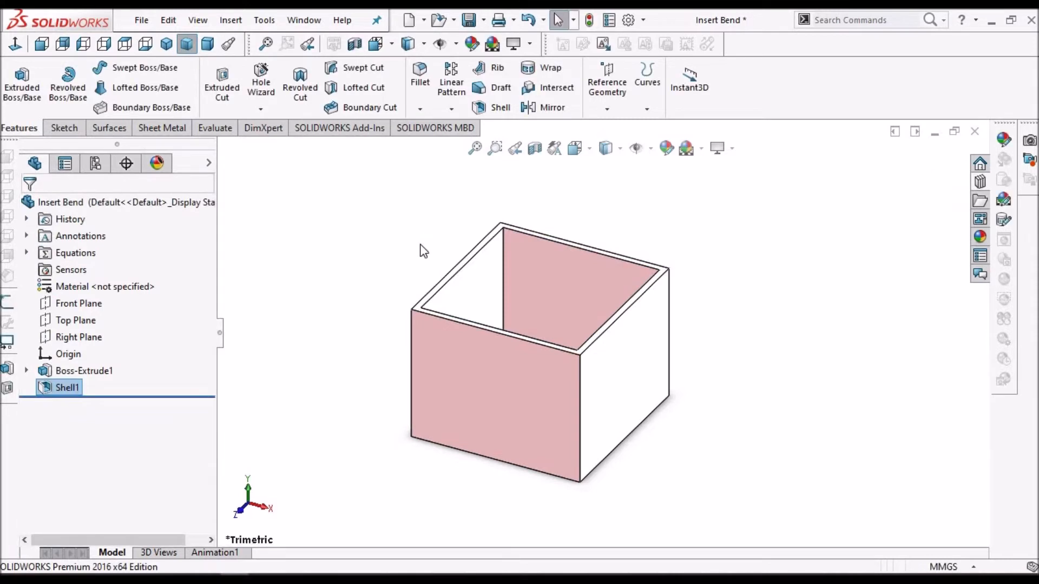
- Rip the four vertical corner edges of the shelled box with a 0.1 mm gap
click(162, 128)
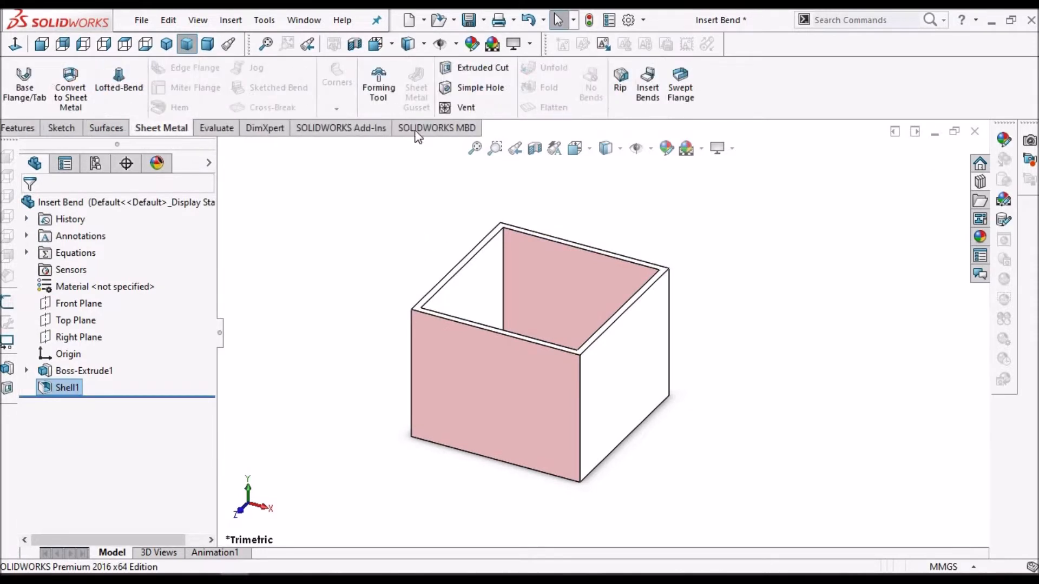
click(620, 81)
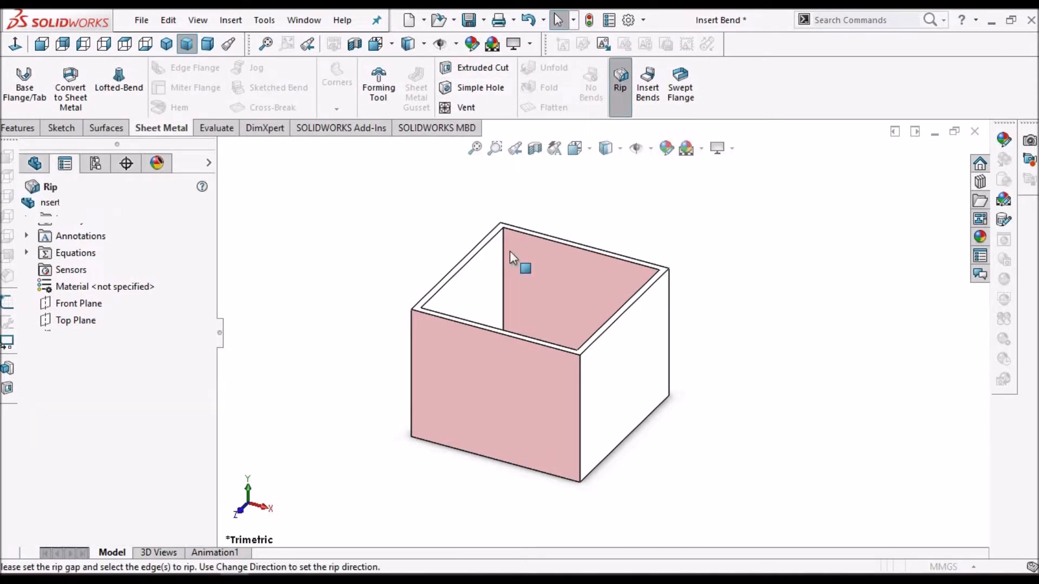
click(504, 263)
middle_drag(530, 292, 450, 348)
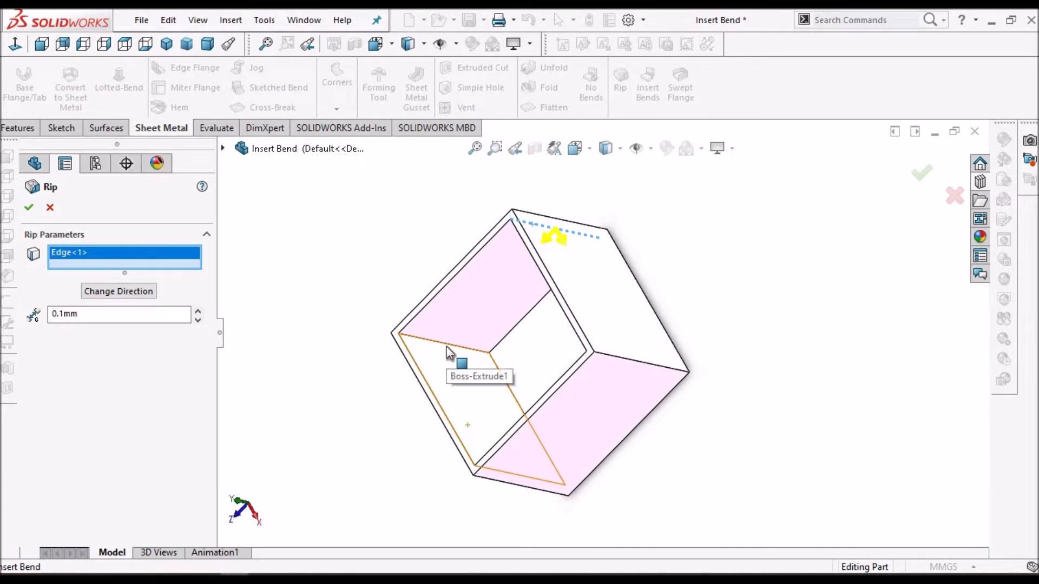
click(446, 344)
middle_drag(512, 343, 622, 346)
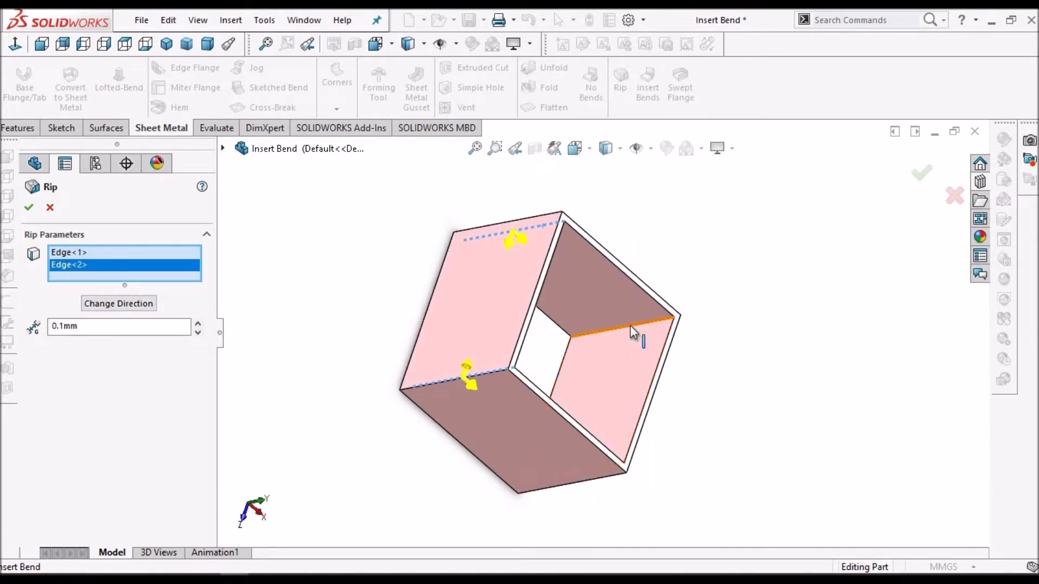
click(630, 326)
middle_drag(584, 388, 494, 460)
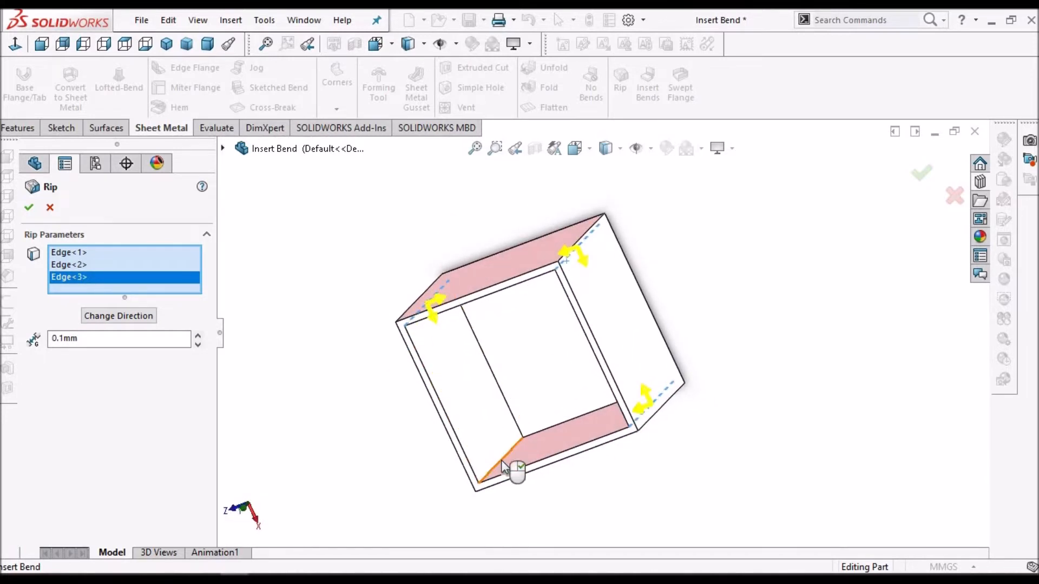
click(510, 474)
click(29, 207)
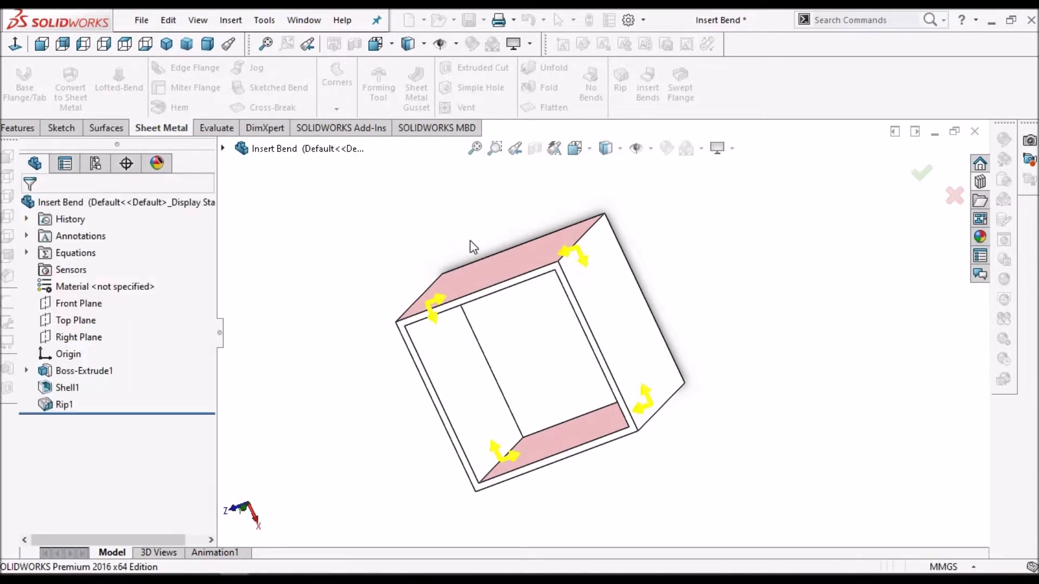
- Insert bends with the inner bottom face fixed, a 2 mm bend radius and Tear auto relief
middle_drag(560, 235, 568, 494)
scroll(530, 384, down, 5)
scroll(592, 424, up, 10)
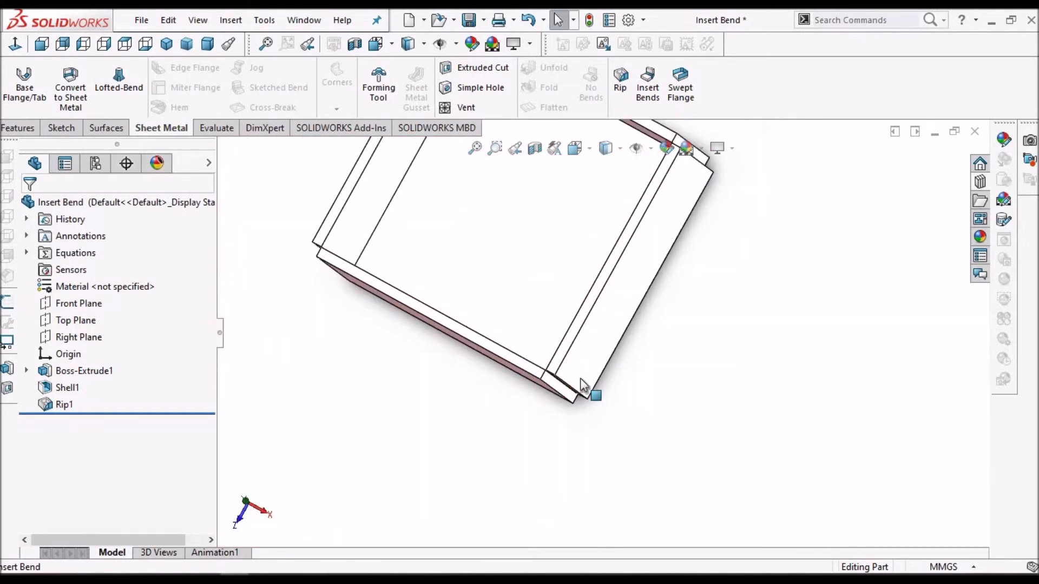
mouse_move(590, 287)
ctrl+middle_down()
mouse_move(577, 233)
mouse_move(591, 192)
mouse_move(647, 274)
mouse_move(582, 187)
ctrl+middle_up()
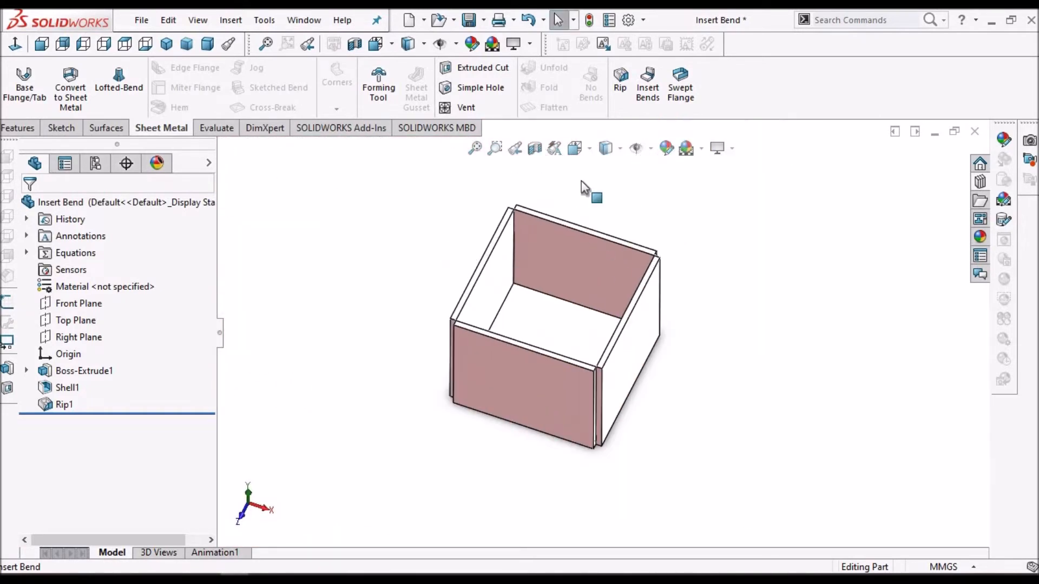
click(649, 92)
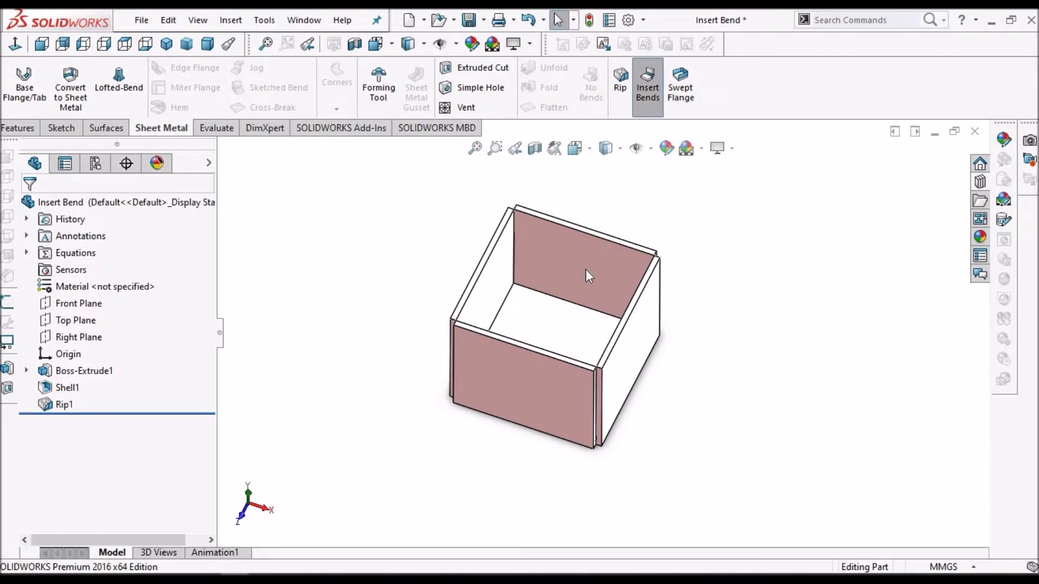
scroll(558, 335, down, 3)
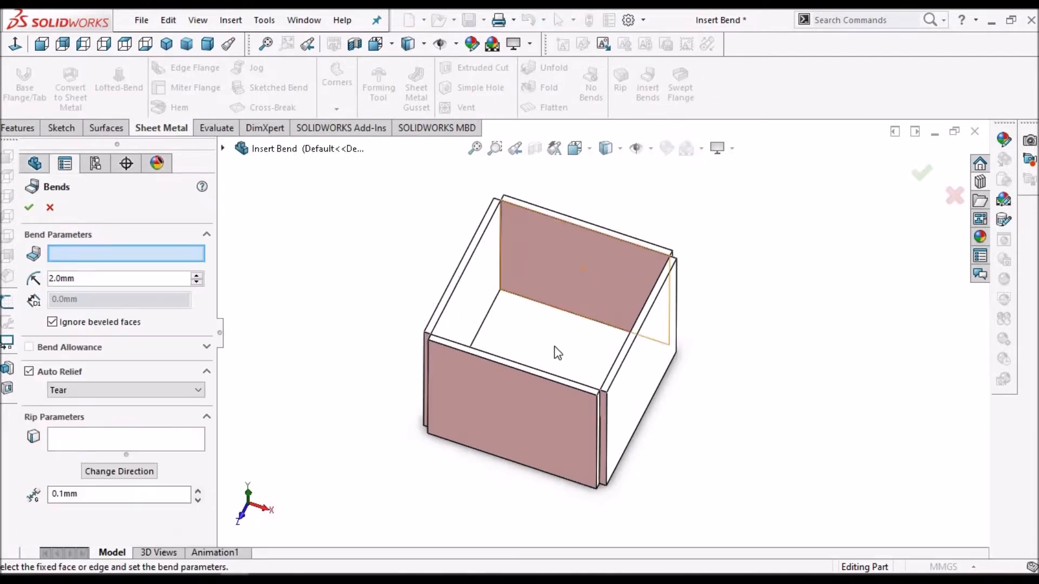
click(538, 370)
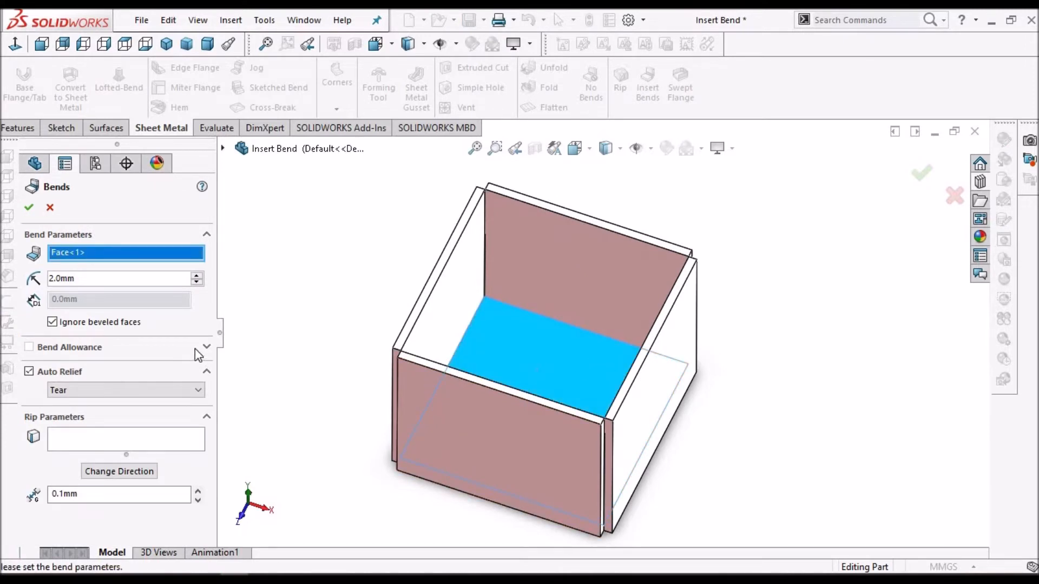
click(30, 209)
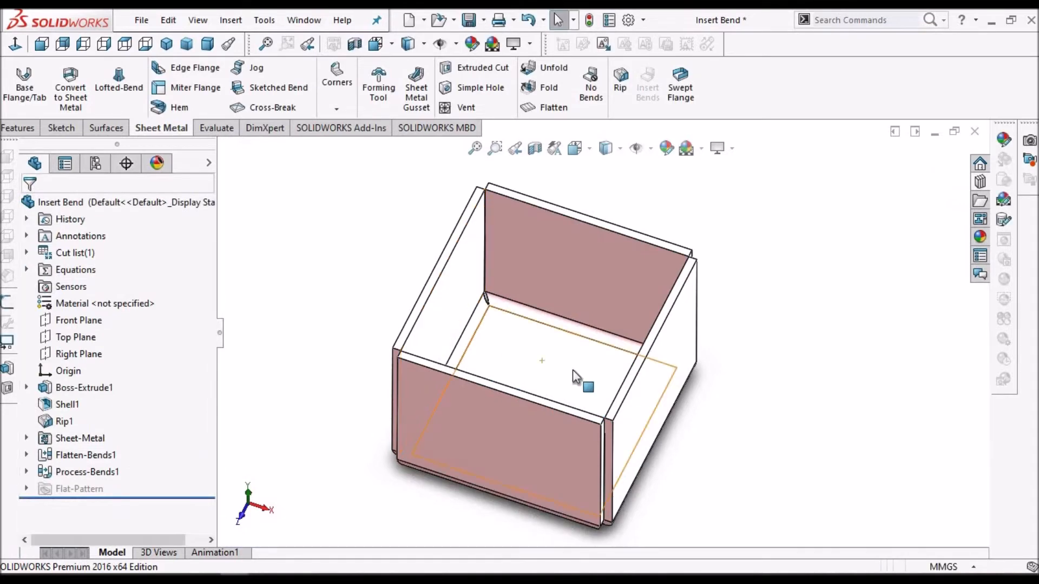
- Flatten the box to view its flat pattern and fold it back into shape
scroll(573, 370, up, 2)
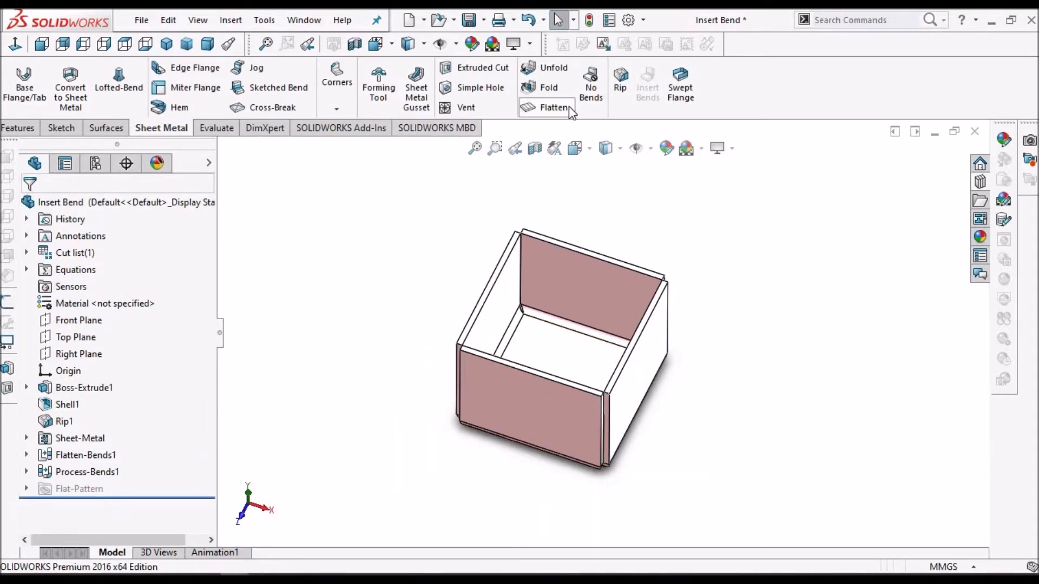
click(549, 107)
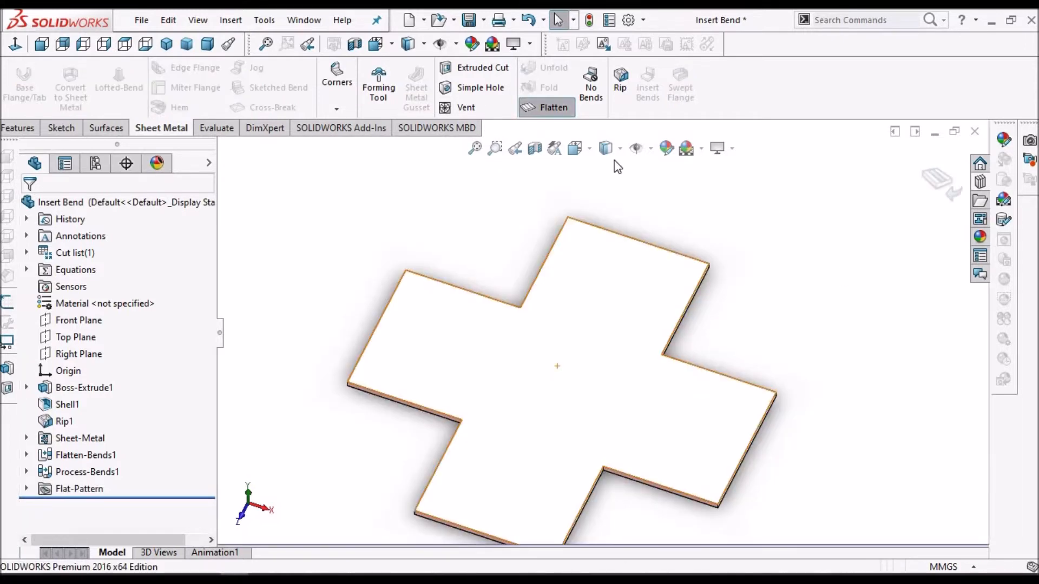
click(550, 108)
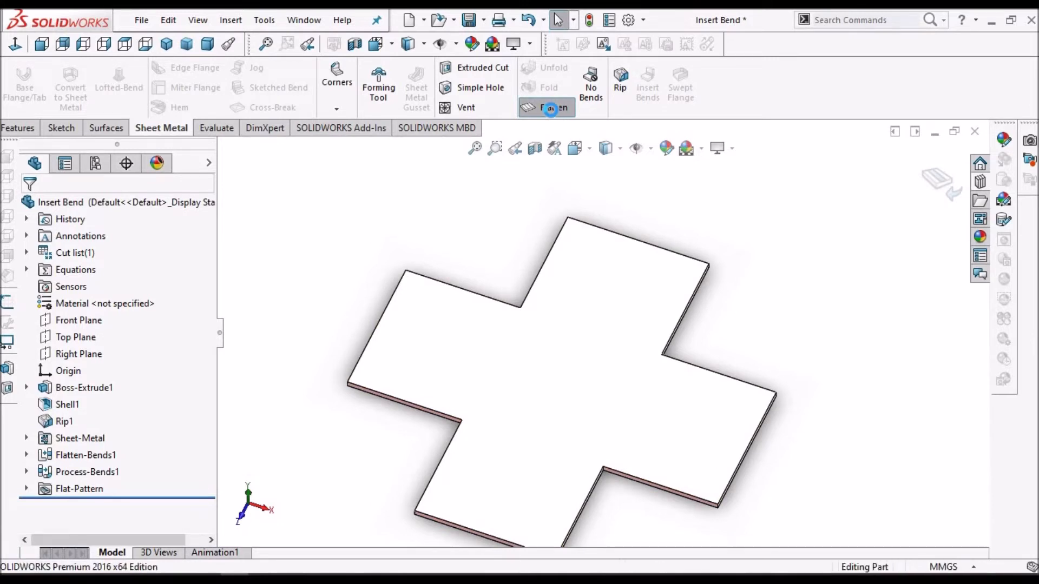
click(552, 114)
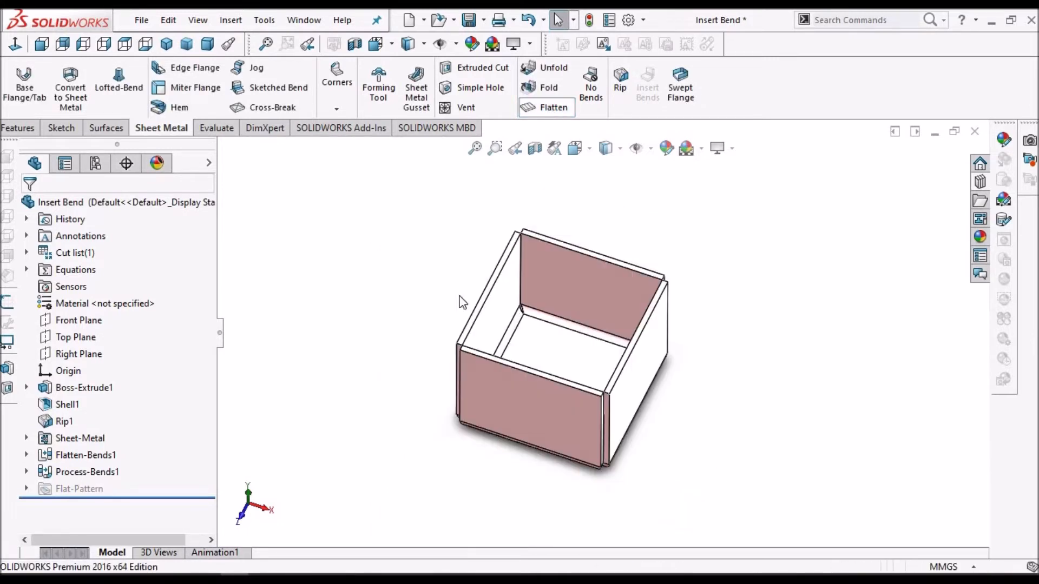
- Review the extrude, shell and rip features of the box in the feature history
click(69, 386)
click(66, 404)
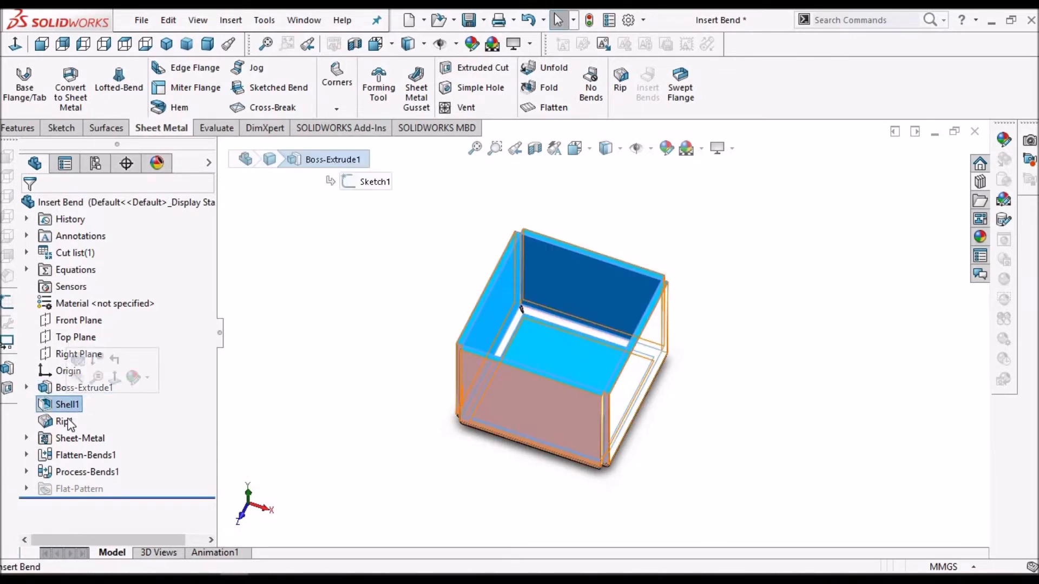
click(62, 421)
click(64, 404)
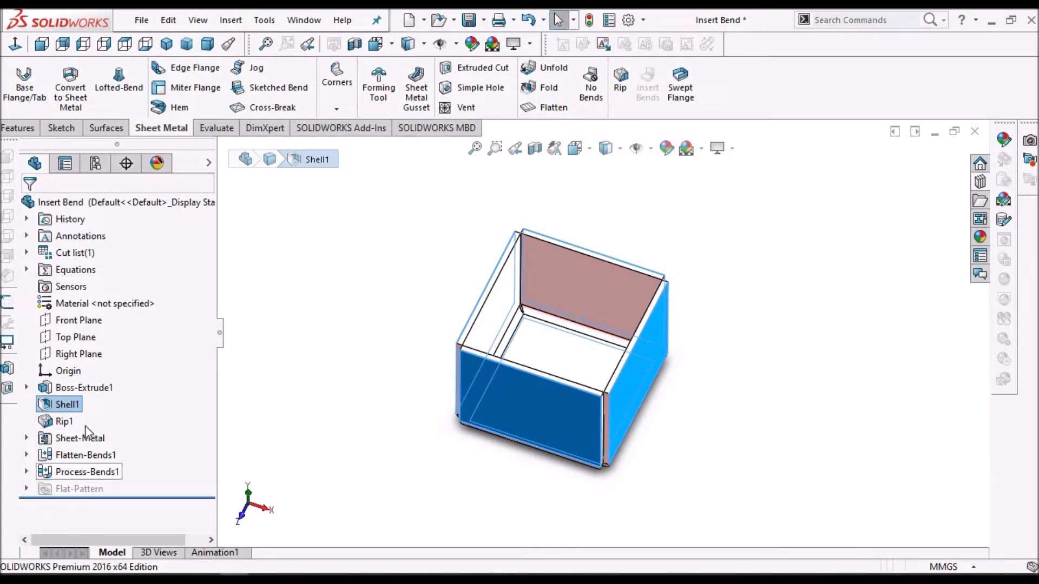
click(726, 374)
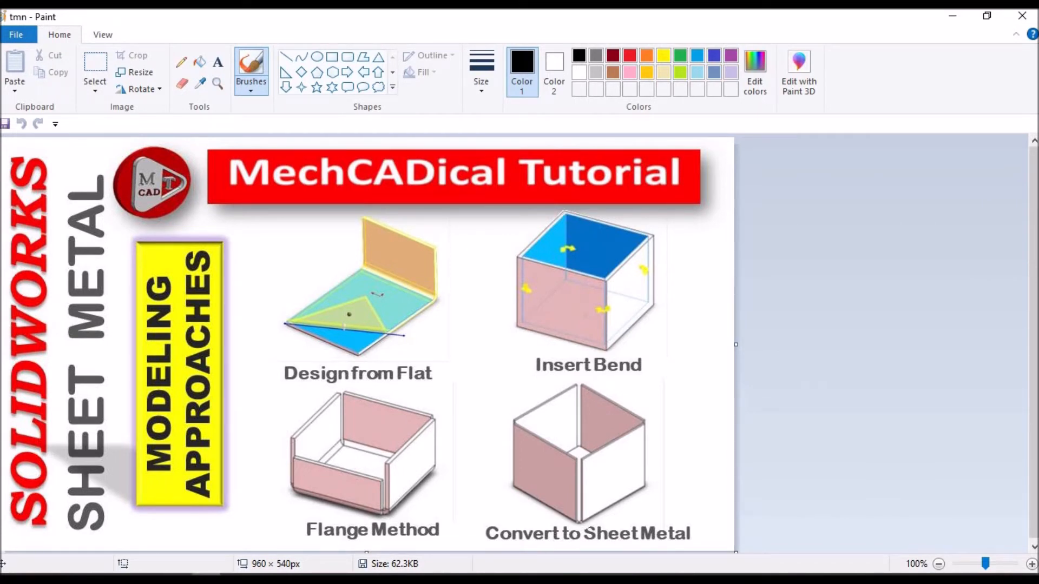
- Switch to SOLIDWORKS and start Convert to Sheet Metal on the solid block, picking its front face as the fixed face
click(207, 578)
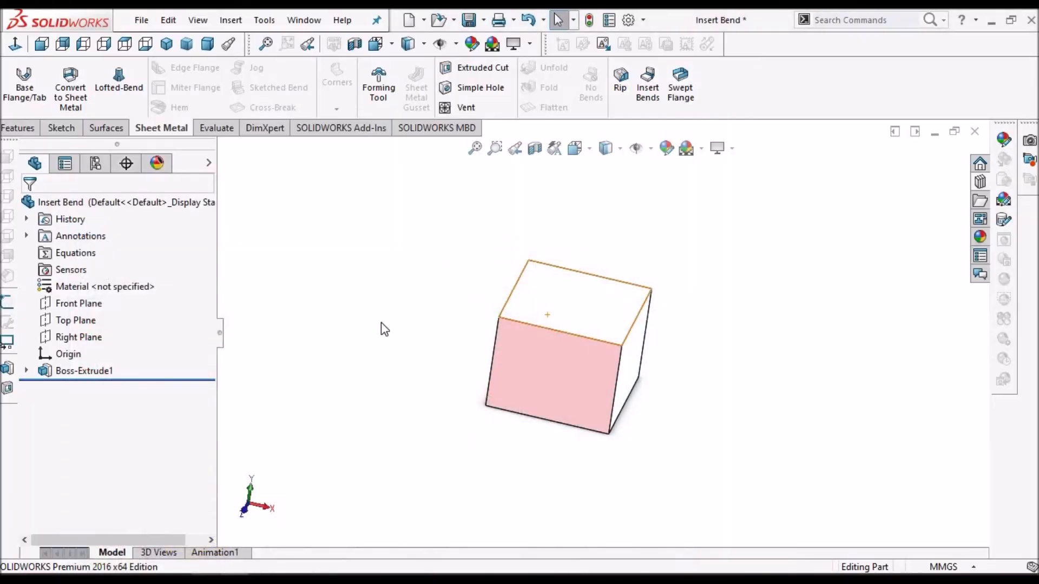
scroll(573, 354, down, 3)
mouse_move(606, 363)
middle_down()
mouse_move(573, 348)
mouse_move(582, 375)
mouse_move(601, 361)
middle_up()
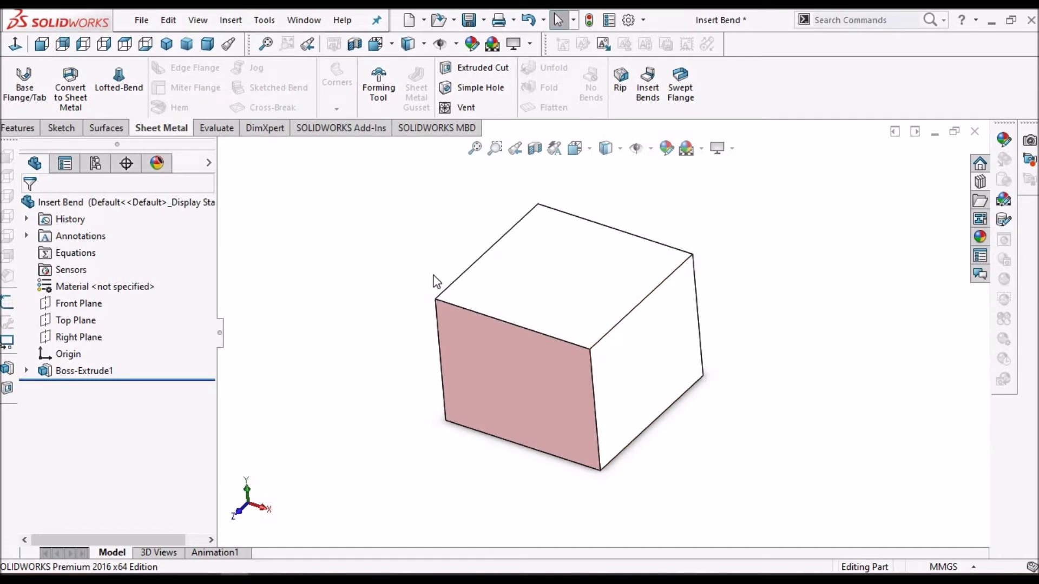
click(74, 96)
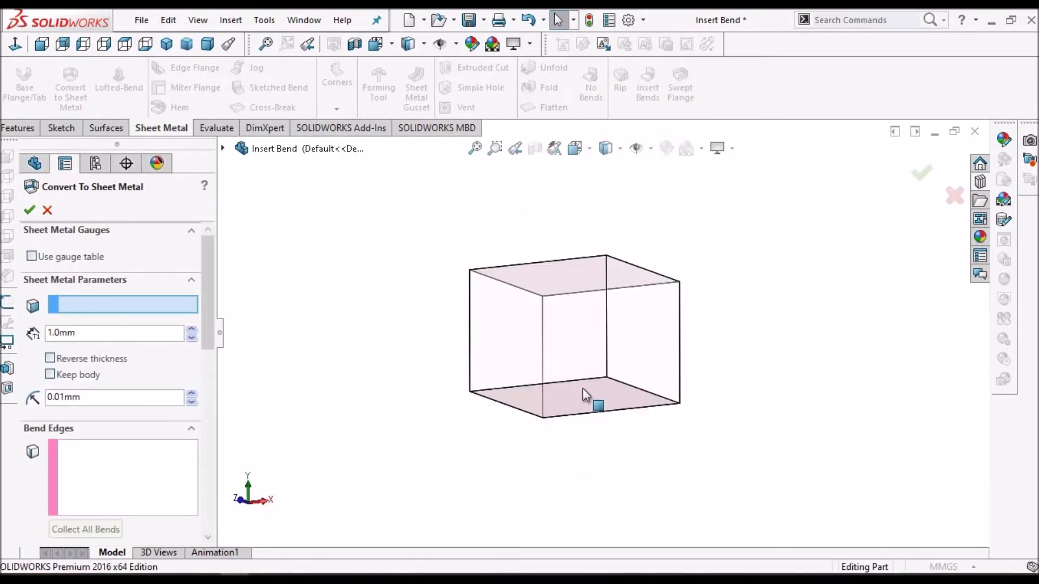
middle_drag(602, 382, 569, 461)
click(585, 398)
click(186, 44)
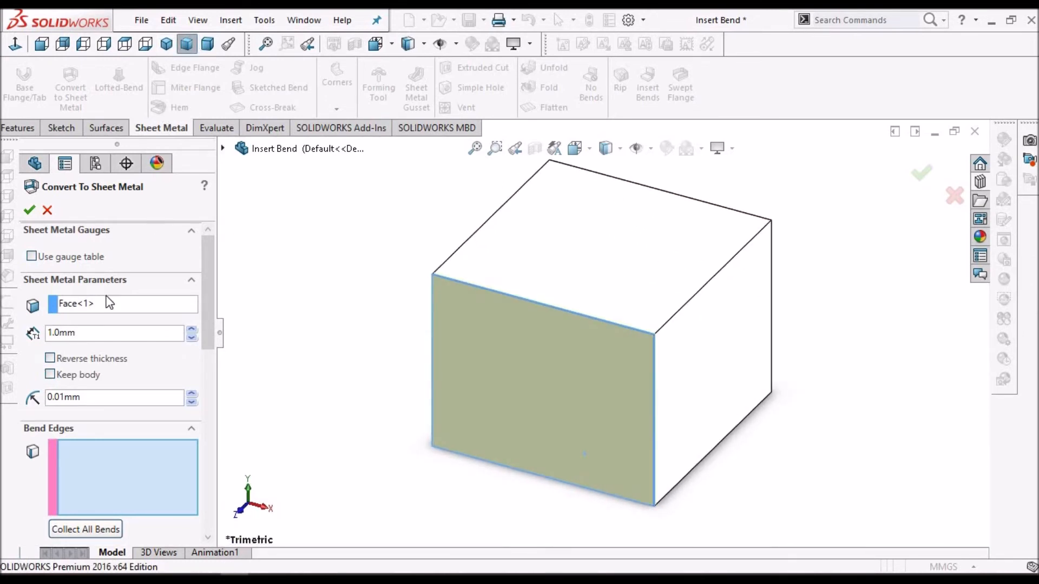
- Replace the fixed face of the conversion with the block's bottom face
click(127, 312)
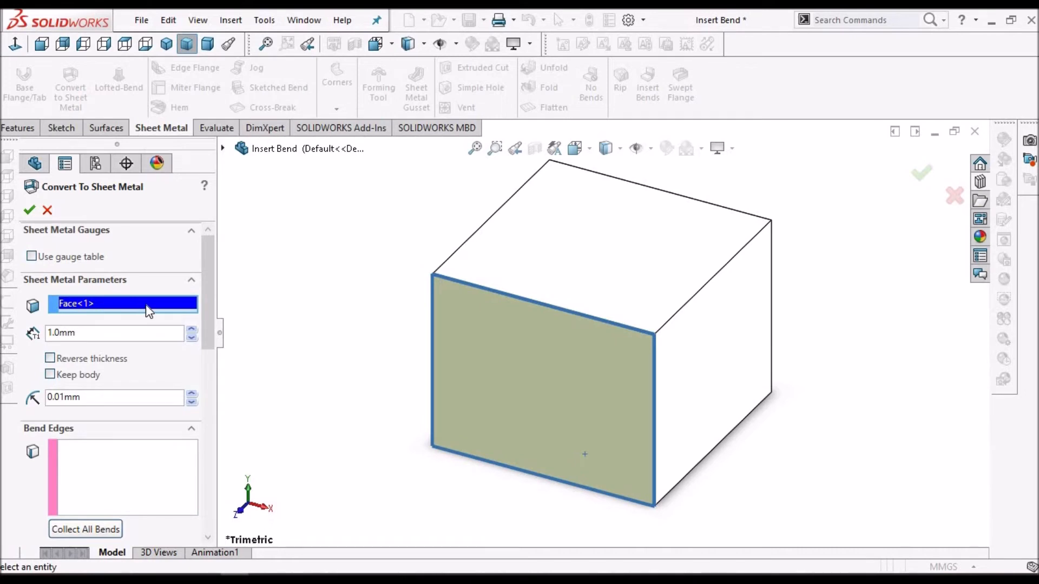
right_click(147, 307)
scroll(603, 394, up, 4)
middle_drag(612, 340, 611, 217)
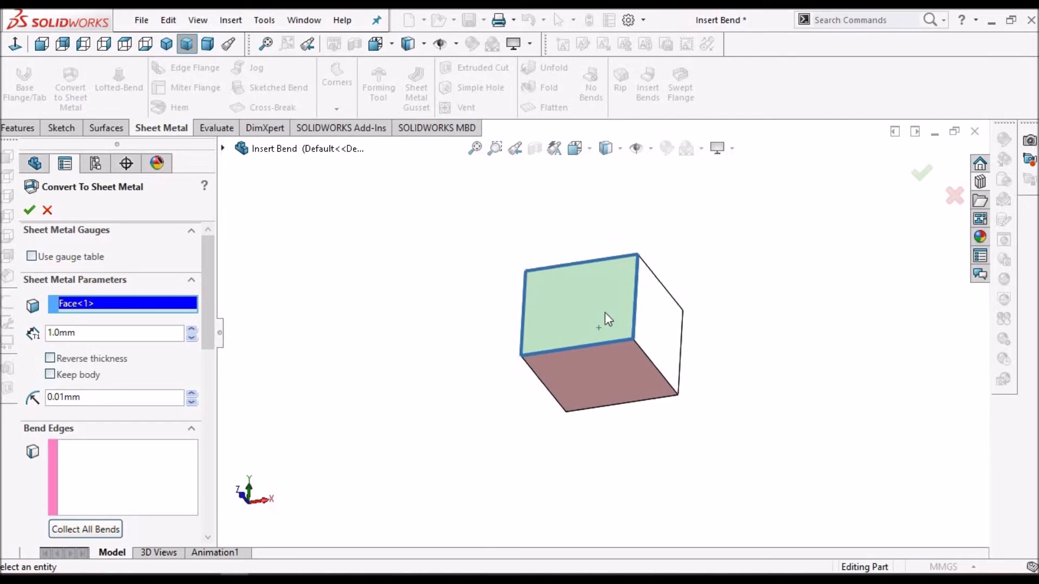
scroll(603, 330, up, 1)
click(597, 361)
middle_drag(607, 278, 617, 327)
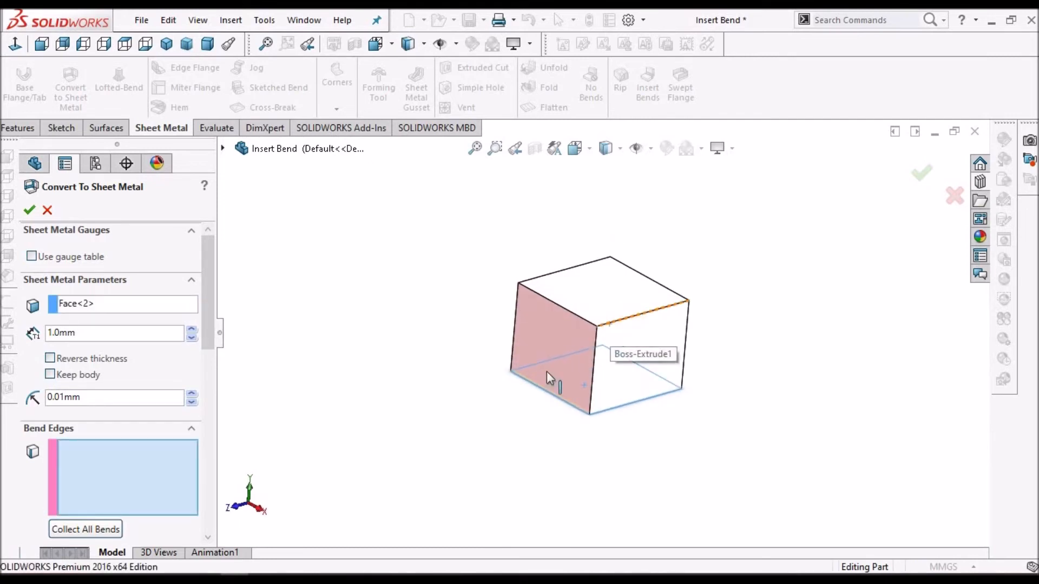
drag(211, 343, 215, 406)
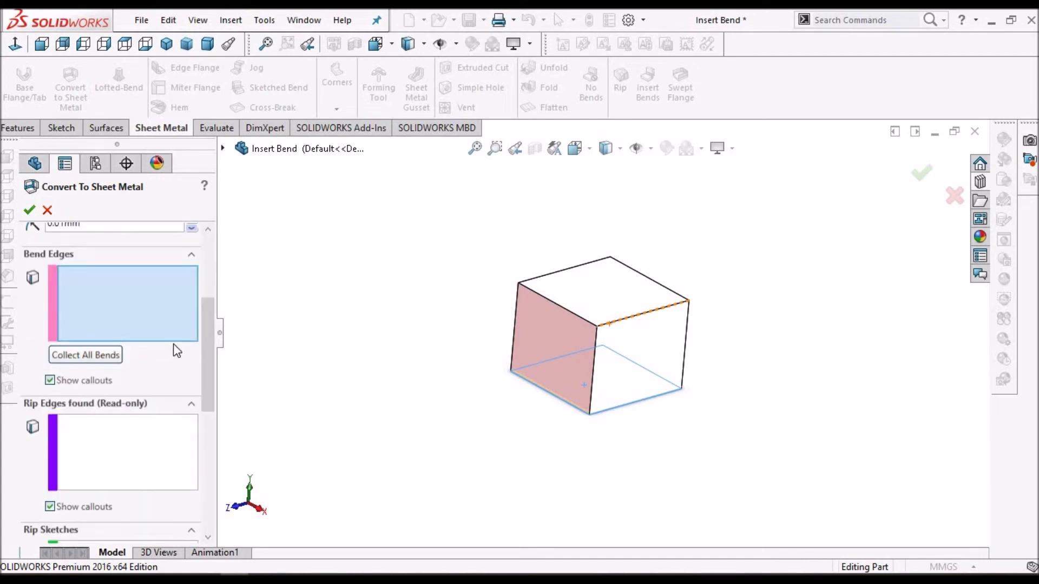
scroll(591, 411, down, 5)
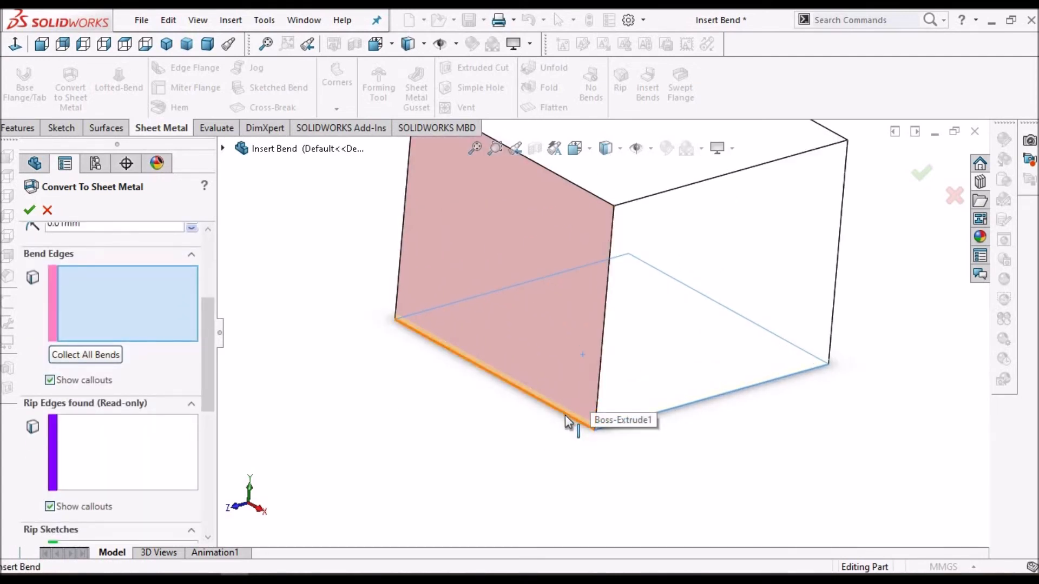
click(566, 417)
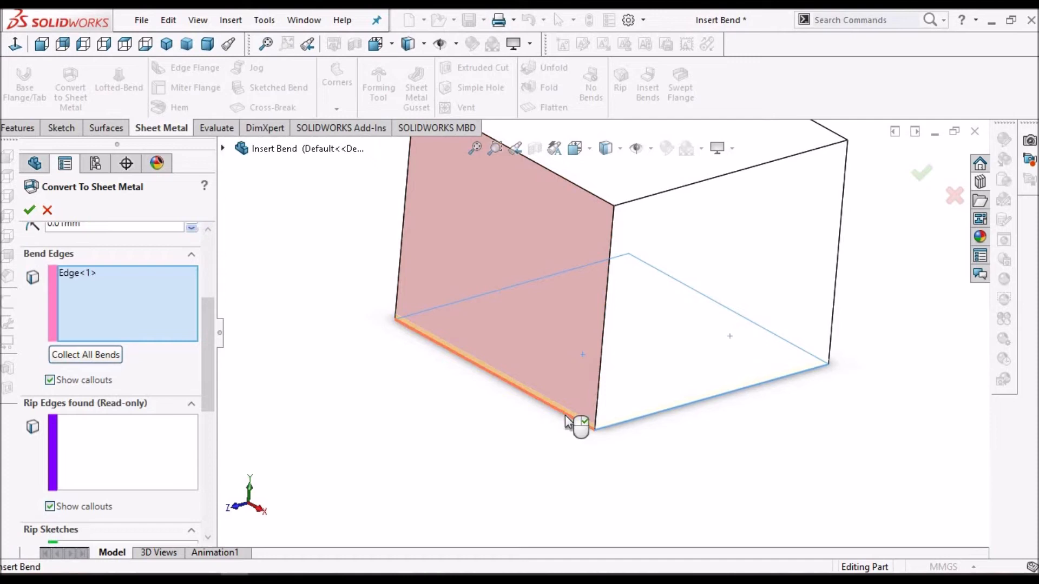
click(717, 405)
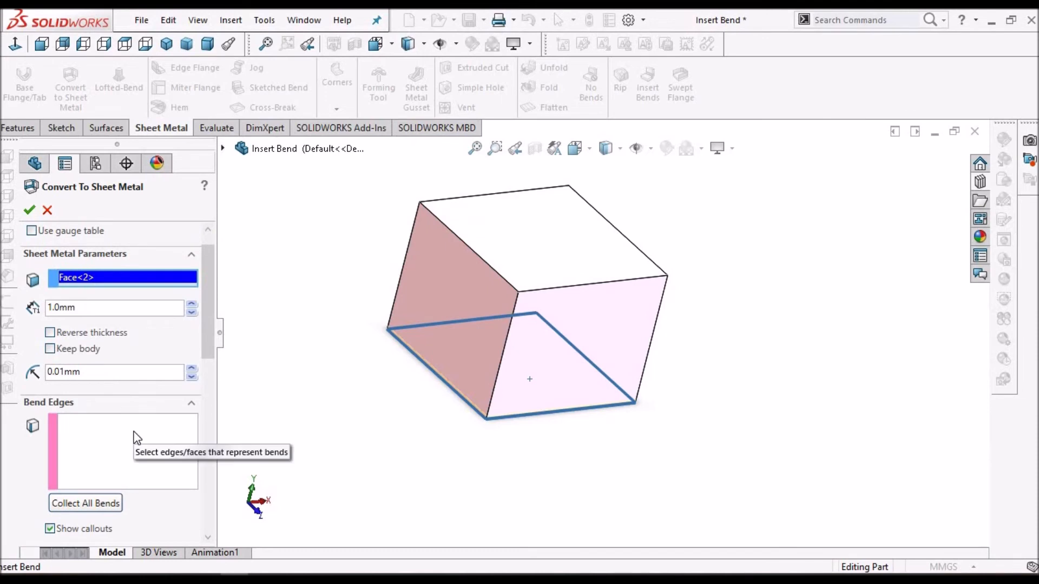
- Select the four edges around the block's bottom face as bend edges and complete the sheet metal conversion
click(137, 438)
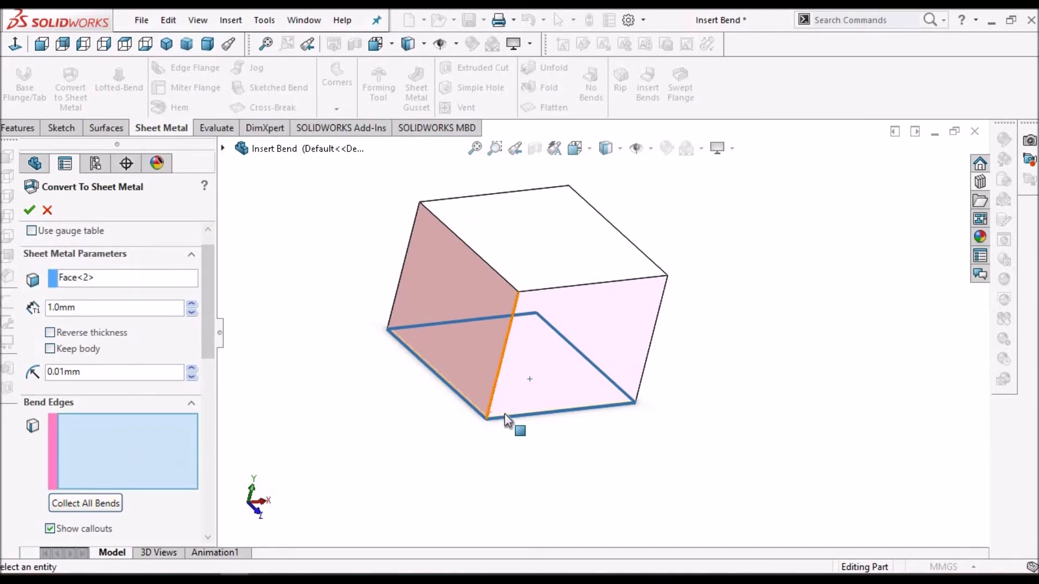
click(520, 416)
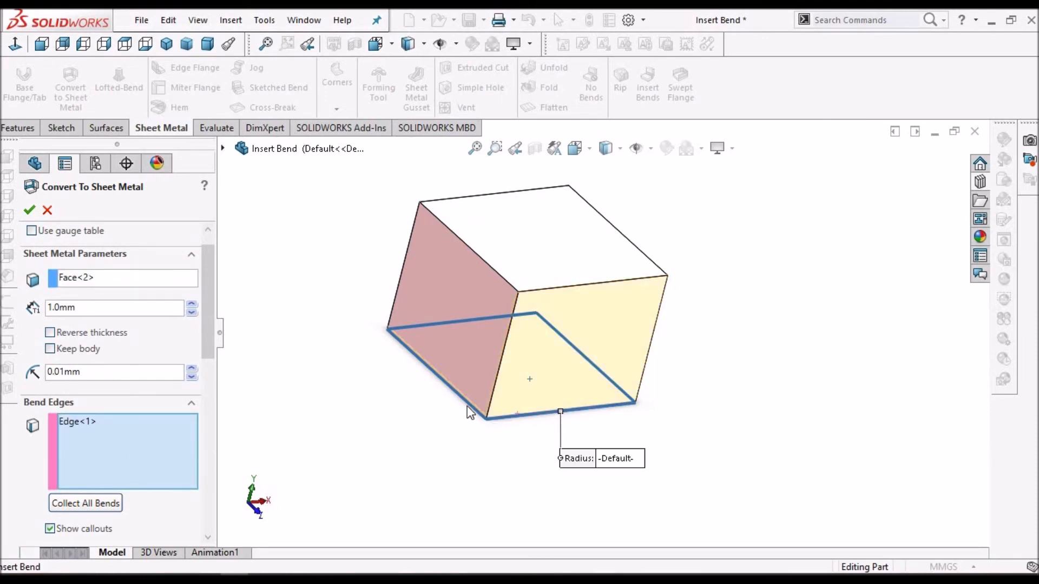
click(494, 362)
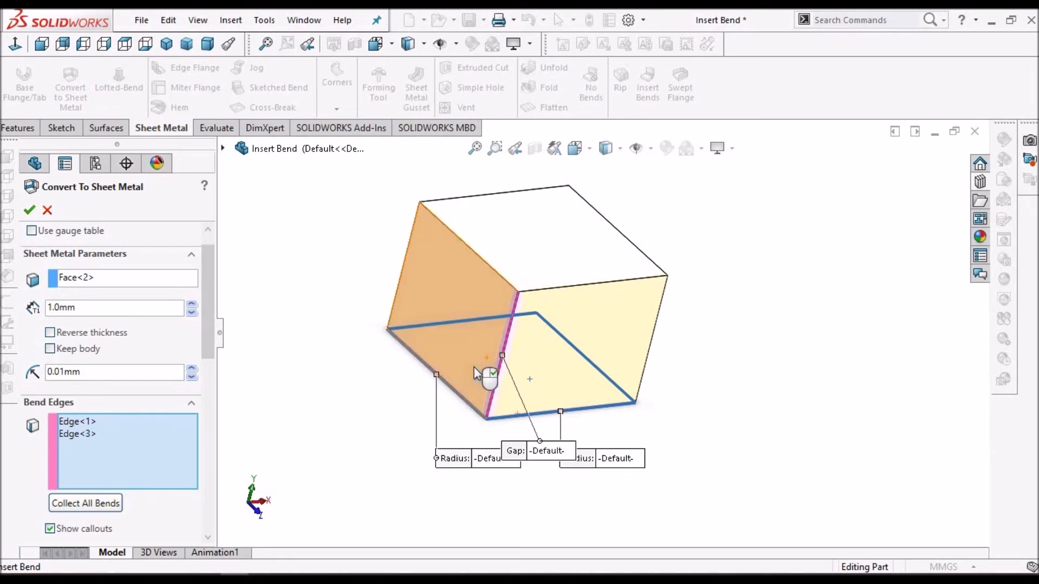
middle_drag(474, 366, 576, 457)
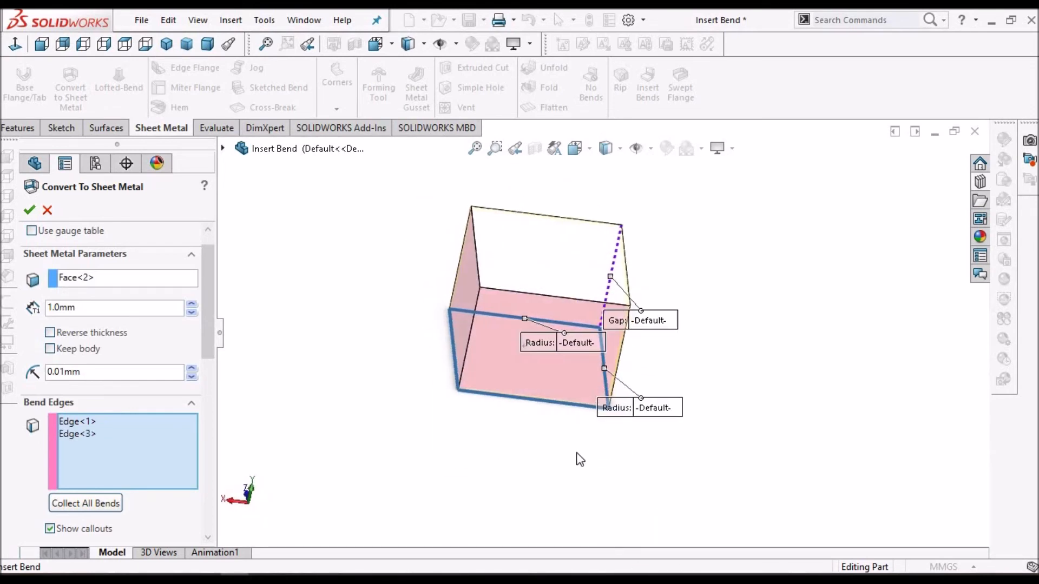
click(454, 366)
mouse_move(482, 379)
middle_down()
mouse_move(473, 410)
mouse_move(473, 381)
middle_up()
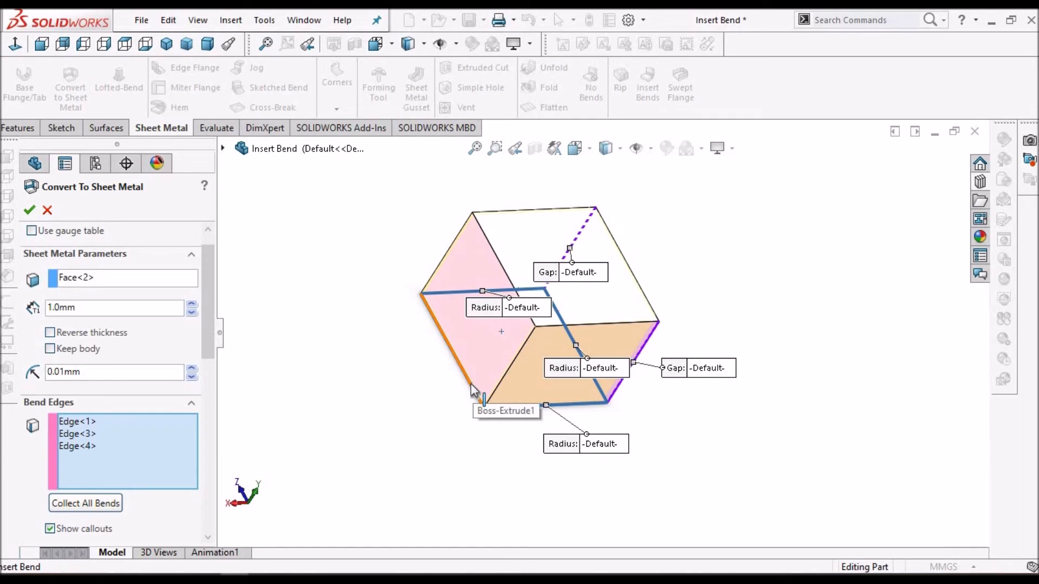
click(471, 388)
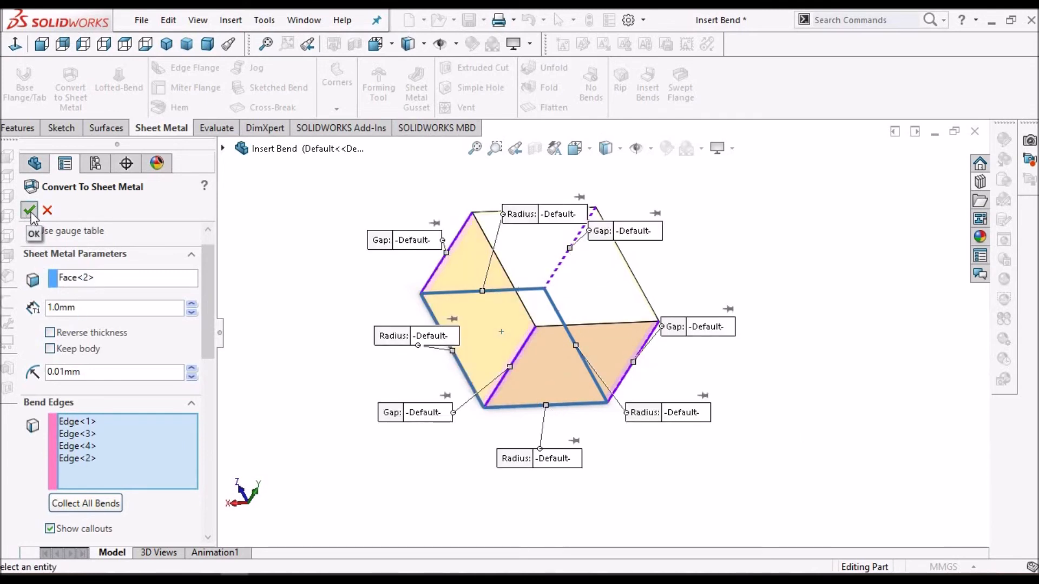
click(591, 231)
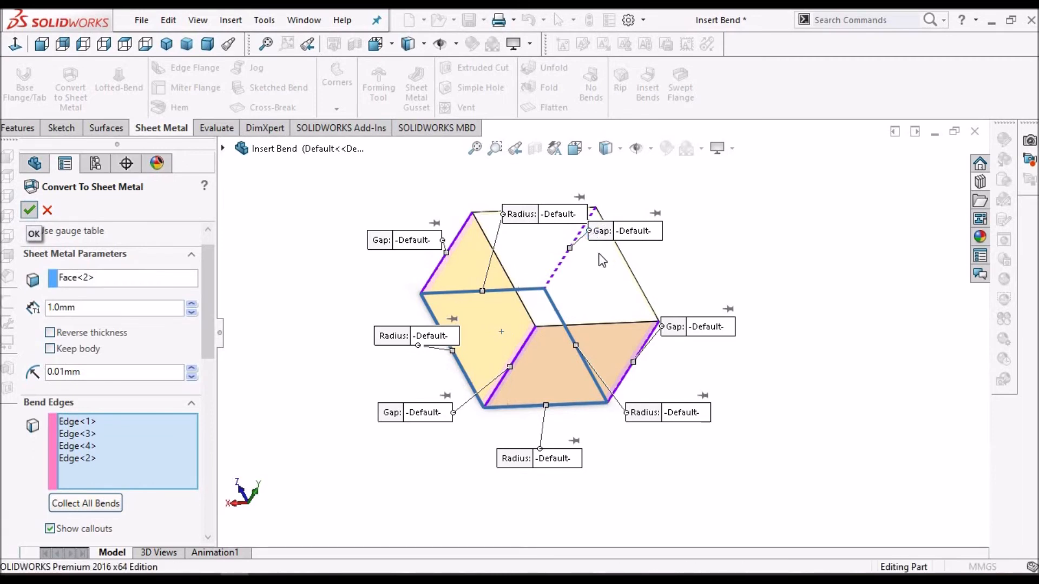
scroll(571, 302, down, 4)
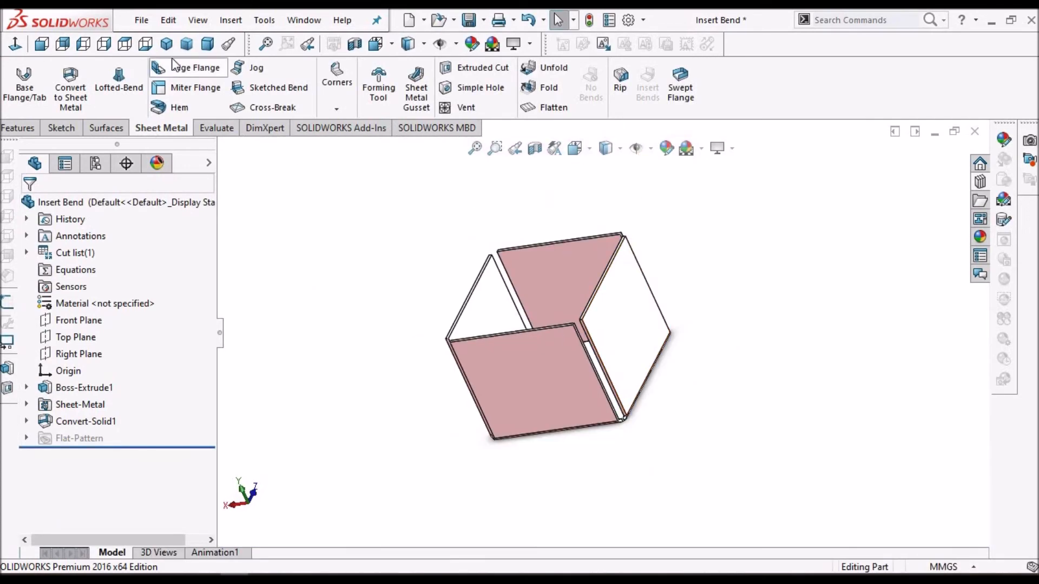
- Show the converted box in isometric view, flatten it to view its flat pattern and fold it back
click(166, 45)
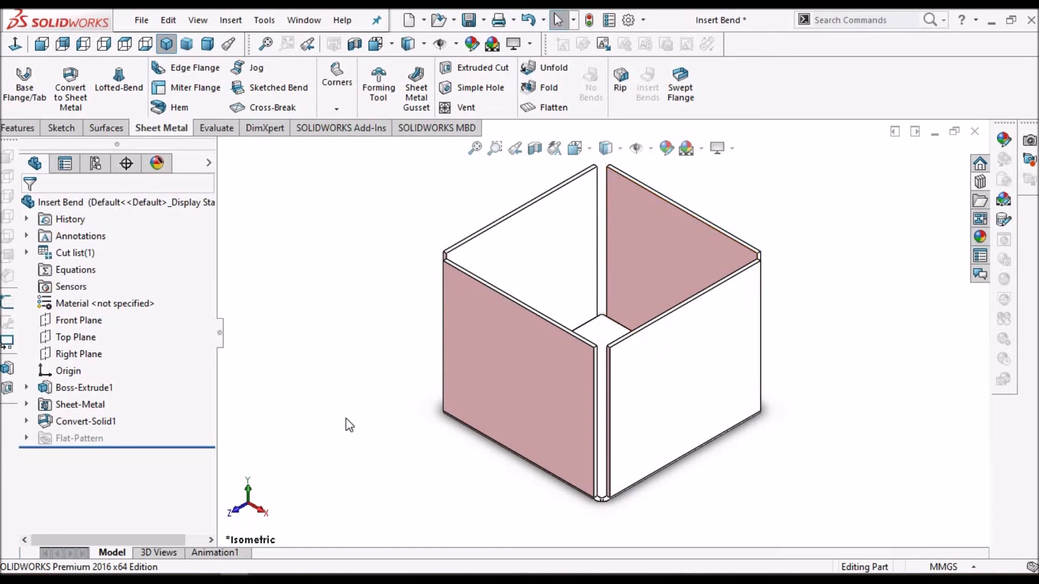
click(548, 107)
click(554, 107)
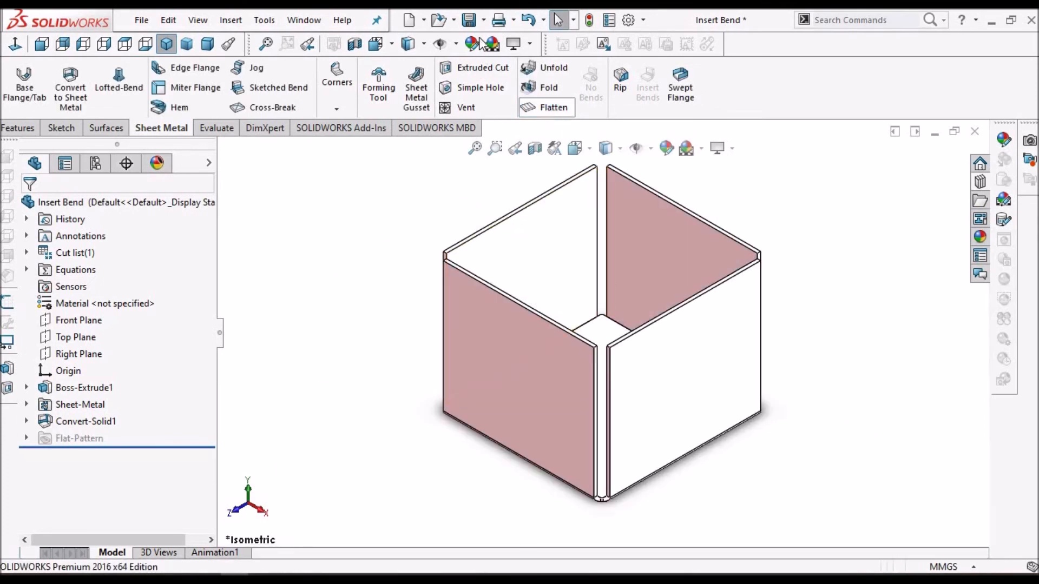
- Switch to Paint to view the overview picture of the four sheet metal modeling approaches
click(229, 576)
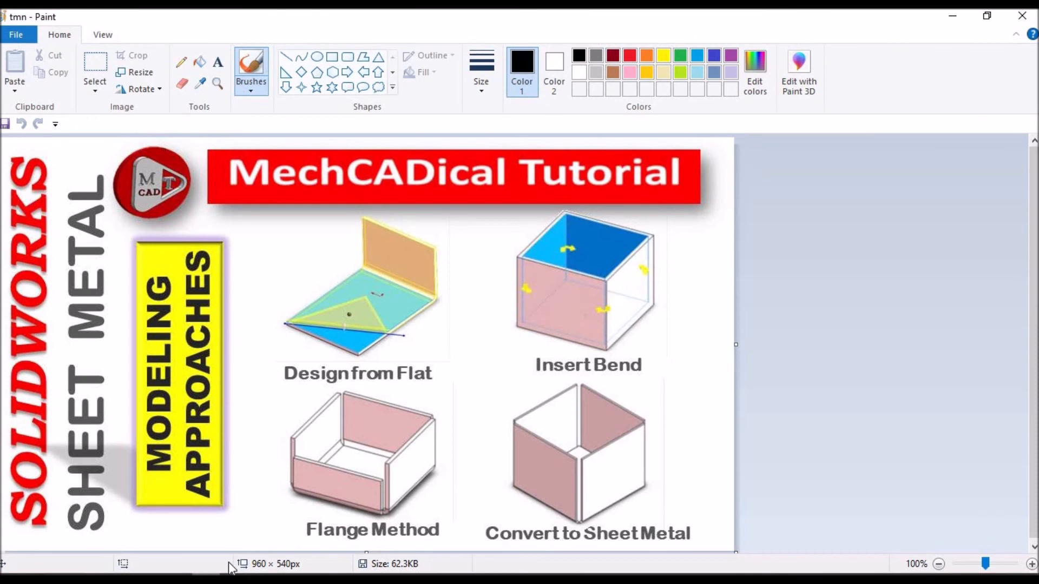